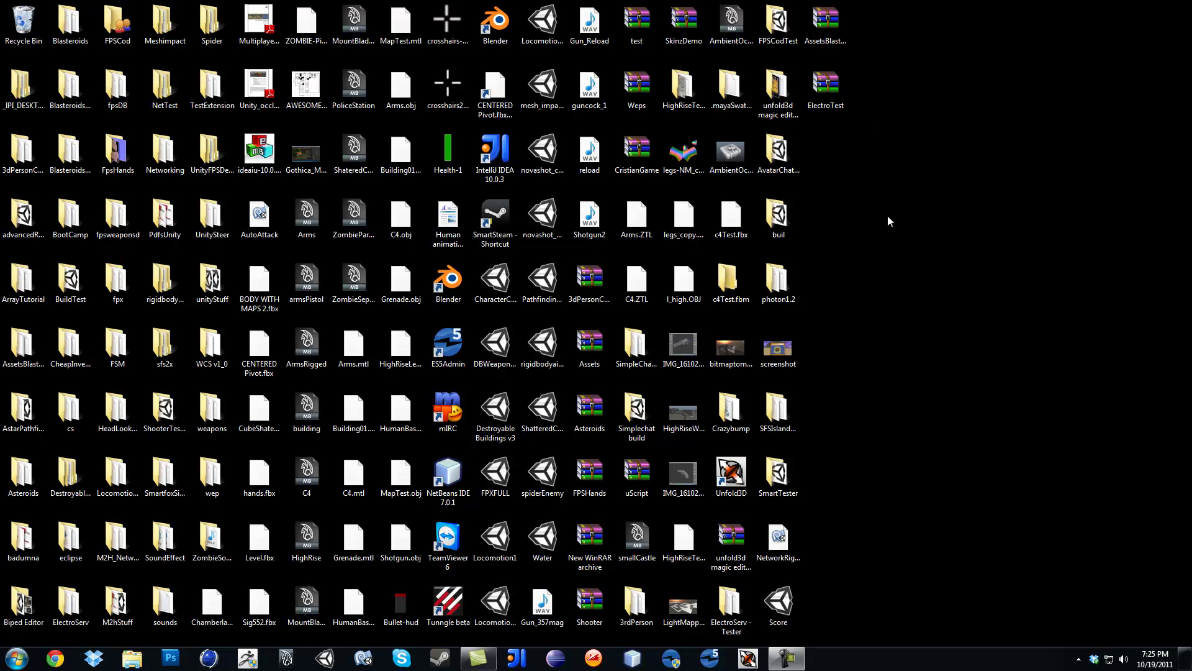
# Step: Create a desktop folder named BlasteroidsTutorial01, then launch Unity
pyautogui.click(822, 35)
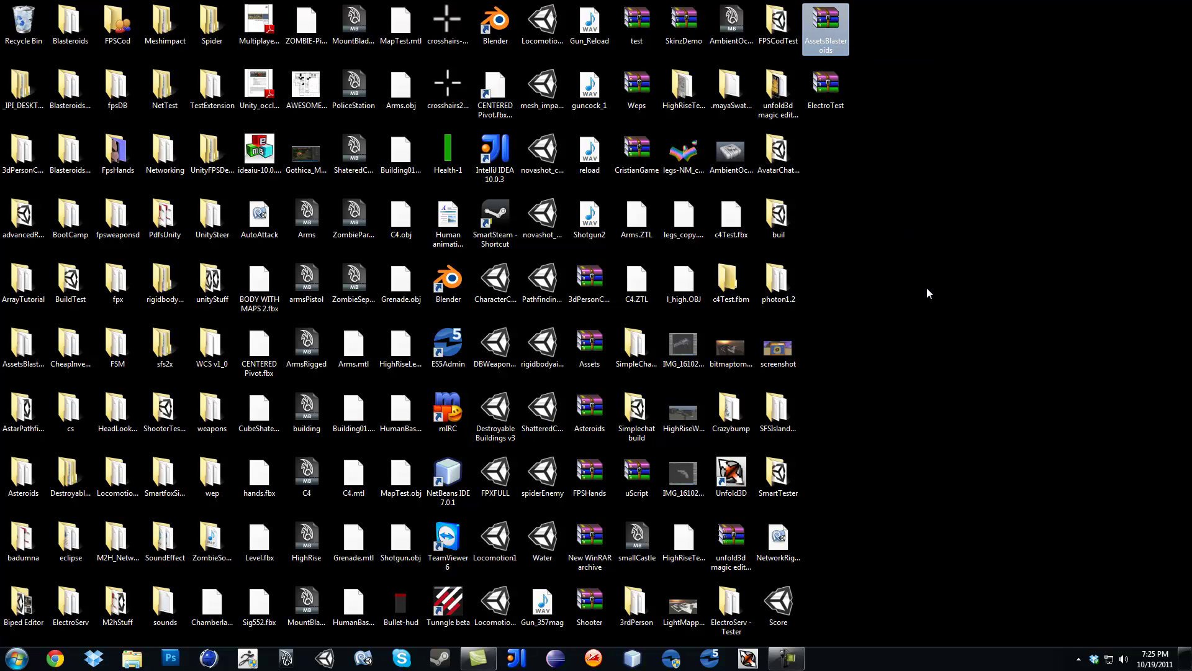
pyautogui.click(885, 291)
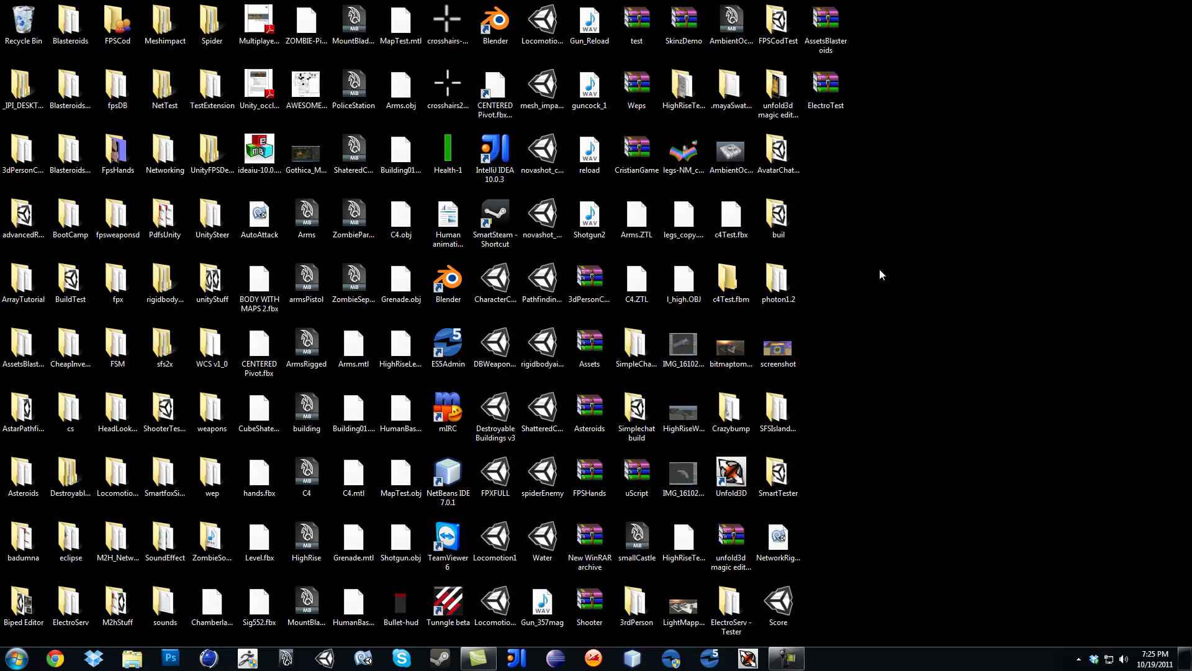
pyautogui.rightClick(830, 292)
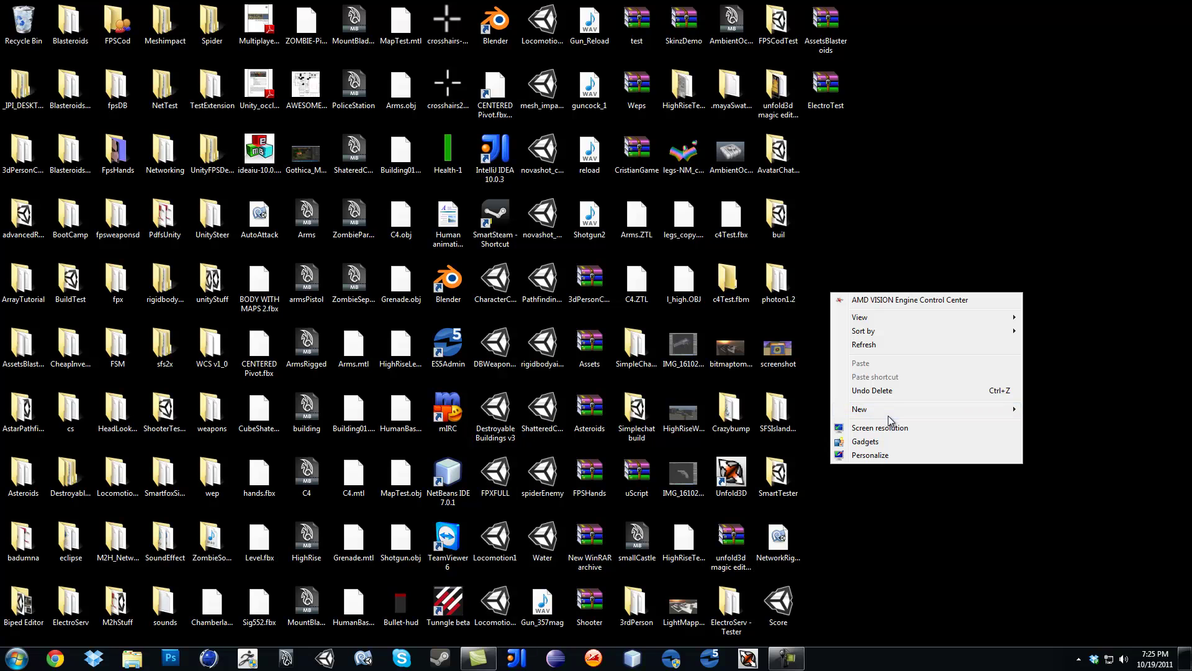
pyautogui.moveTo(891, 412)
pyautogui.click(1088, 408)
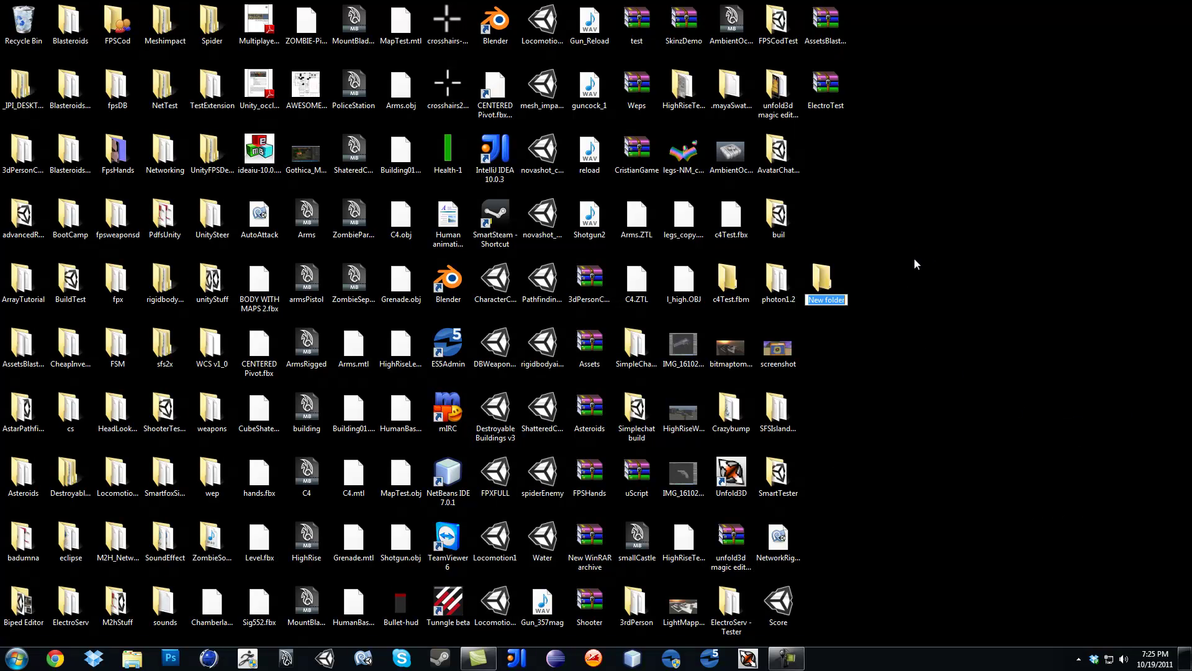
pyautogui.write('BlasteroidsTutorial')
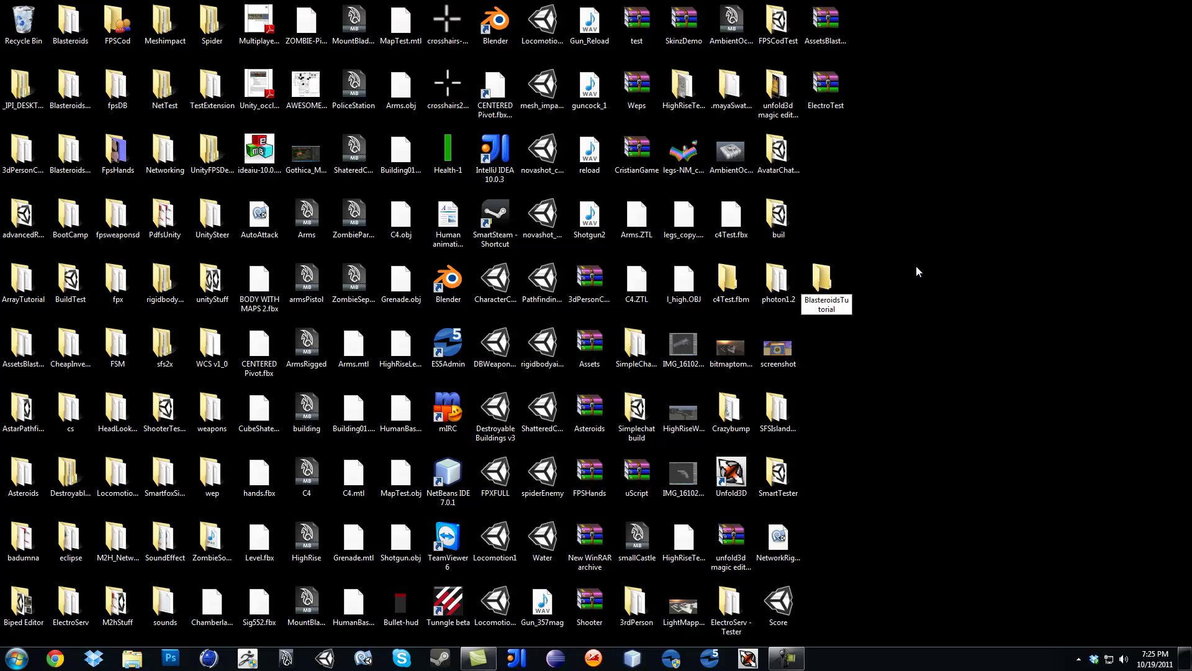
pyautogui.write('01')
pyautogui.press('Return')
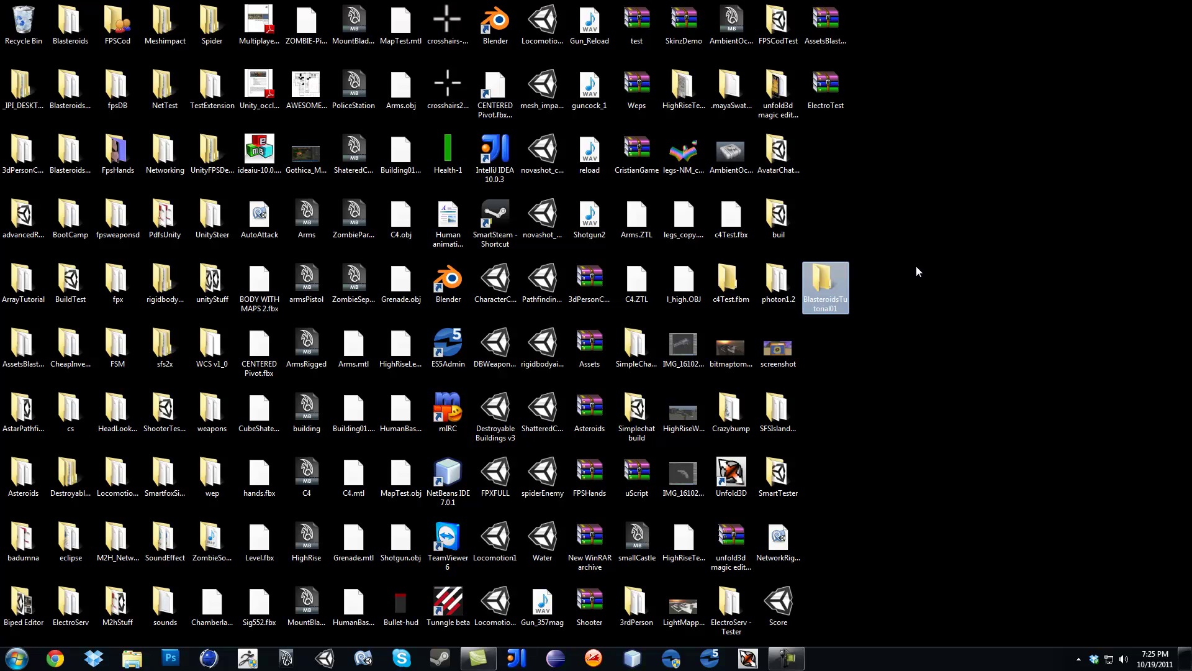
pyautogui.click(329, 660)
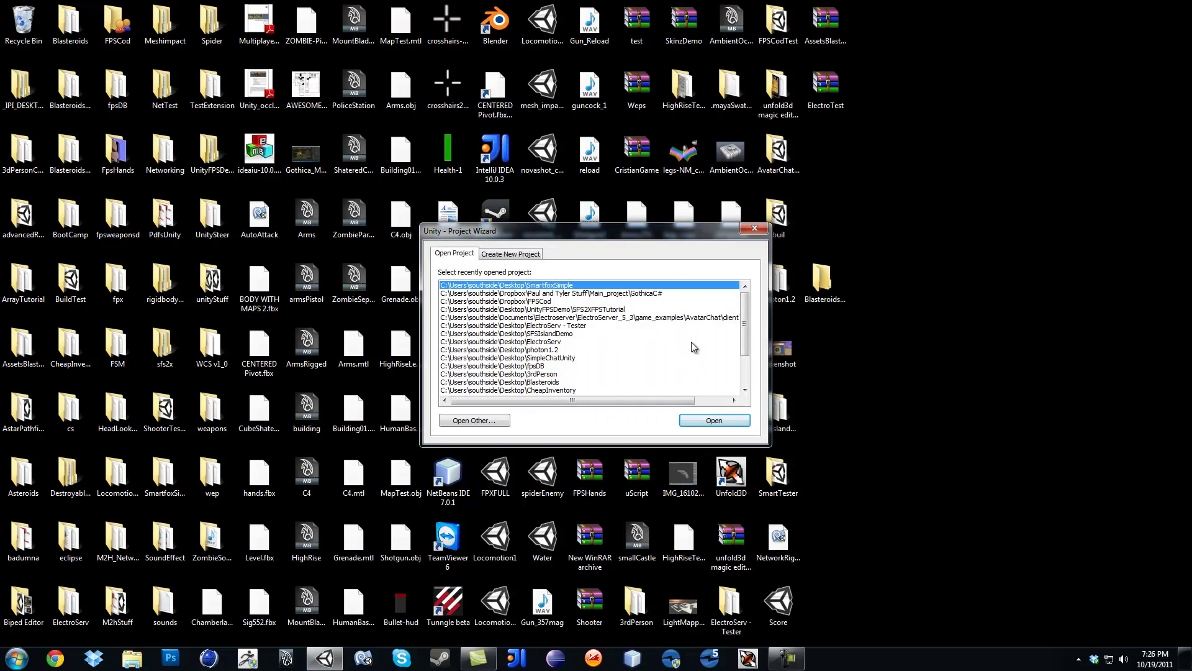
# Step: Open the recent SmartfoxSimple project from the Project Wizard
pyautogui.moveTo(624, 233); pyautogui.dragTo(690, 223)
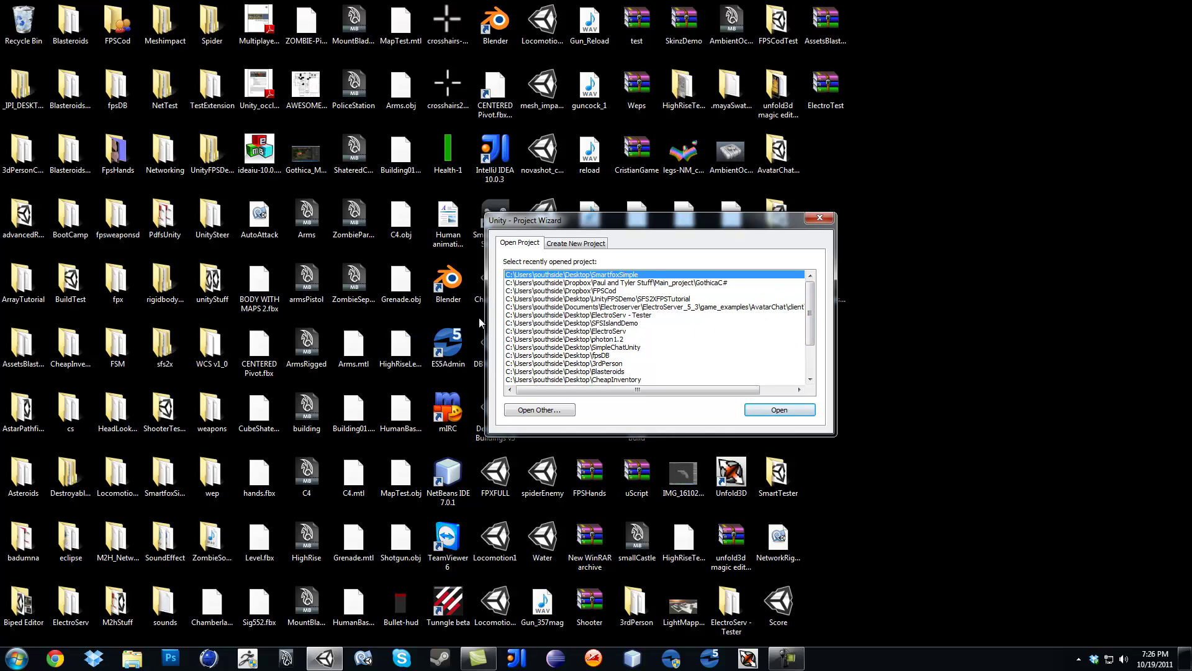
pyautogui.click(763, 410)
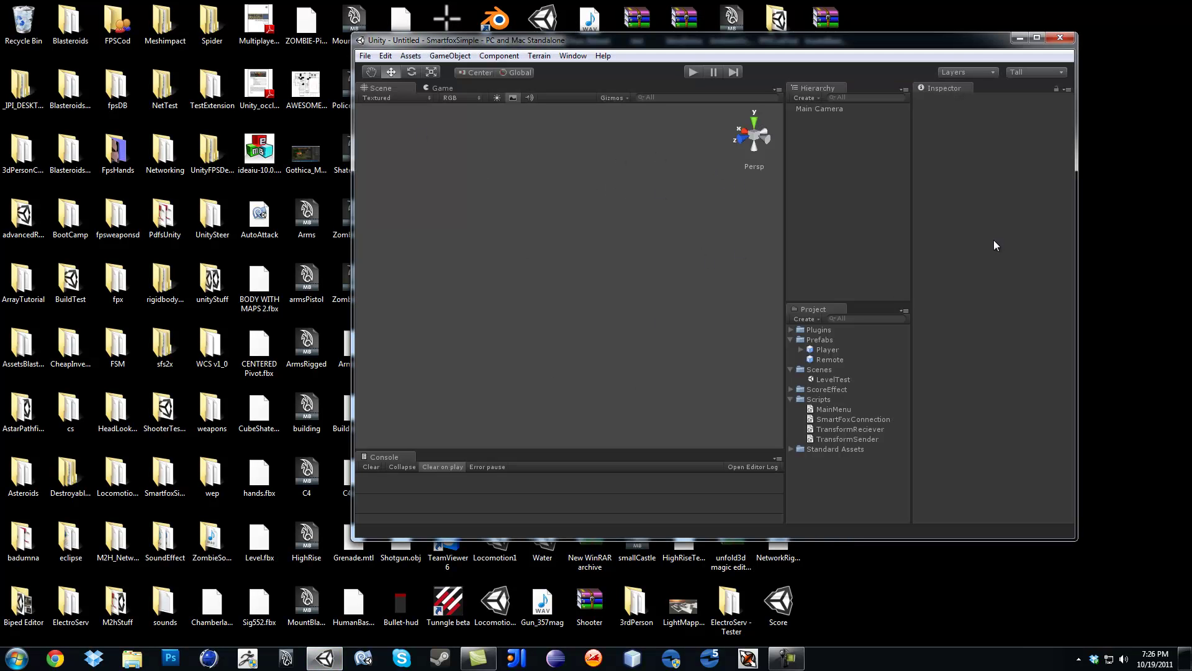
# Step: Look over the General tab in Edit > Preferences, close it and quit Unity
pyautogui.click(386, 57)
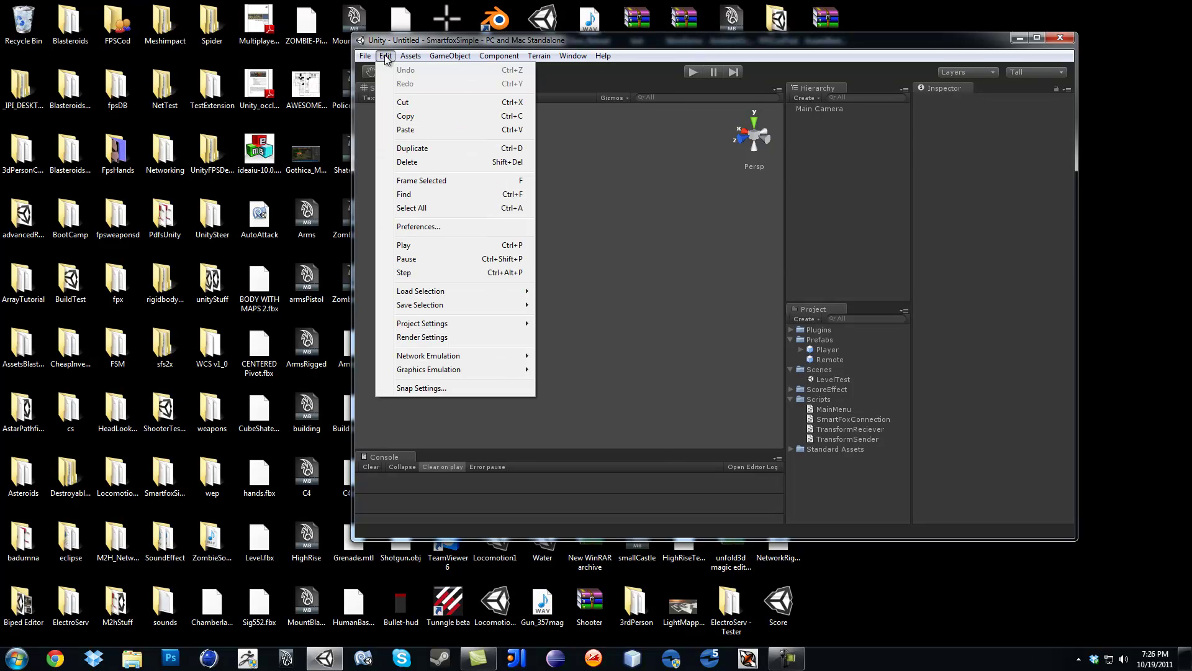
pyautogui.click(431, 229)
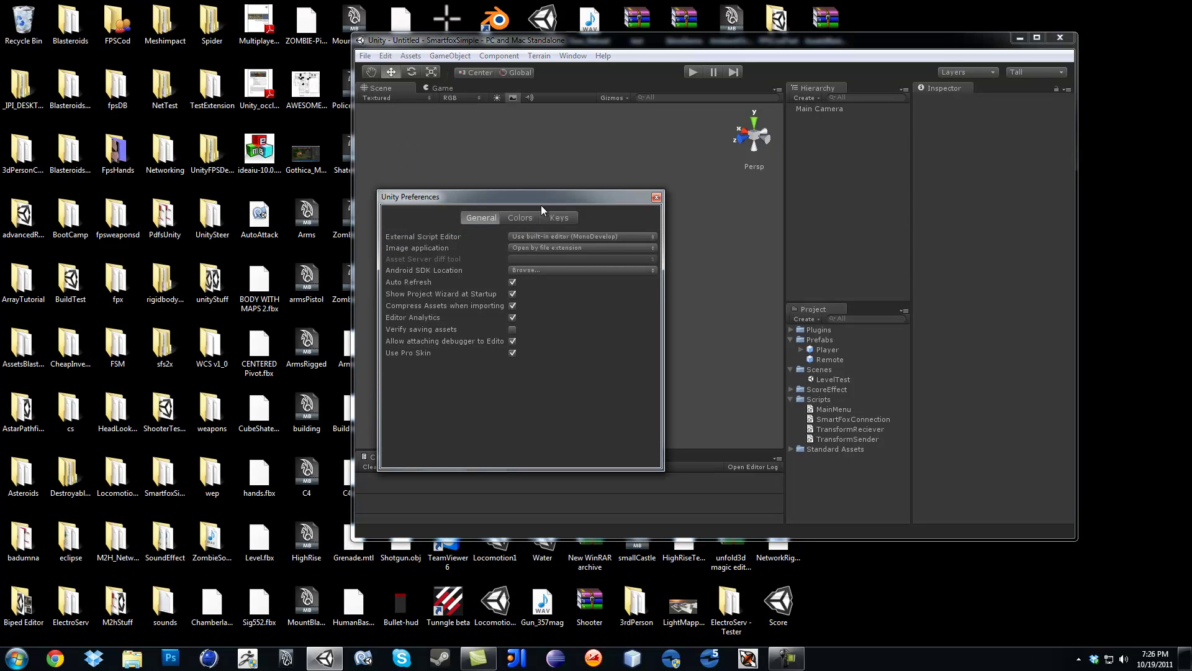
pyautogui.moveTo(538, 195); pyautogui.dragTo(545, 176)
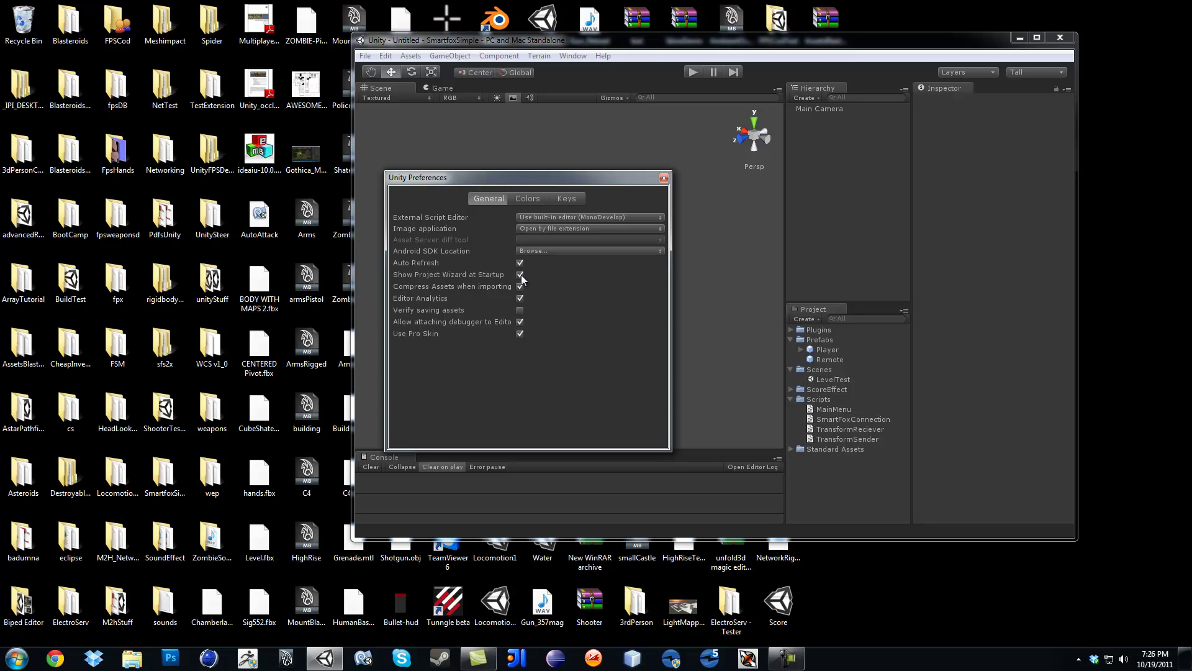
pyautogui.moveTo(651, 181); pyautogui.dragTo(622, 227)
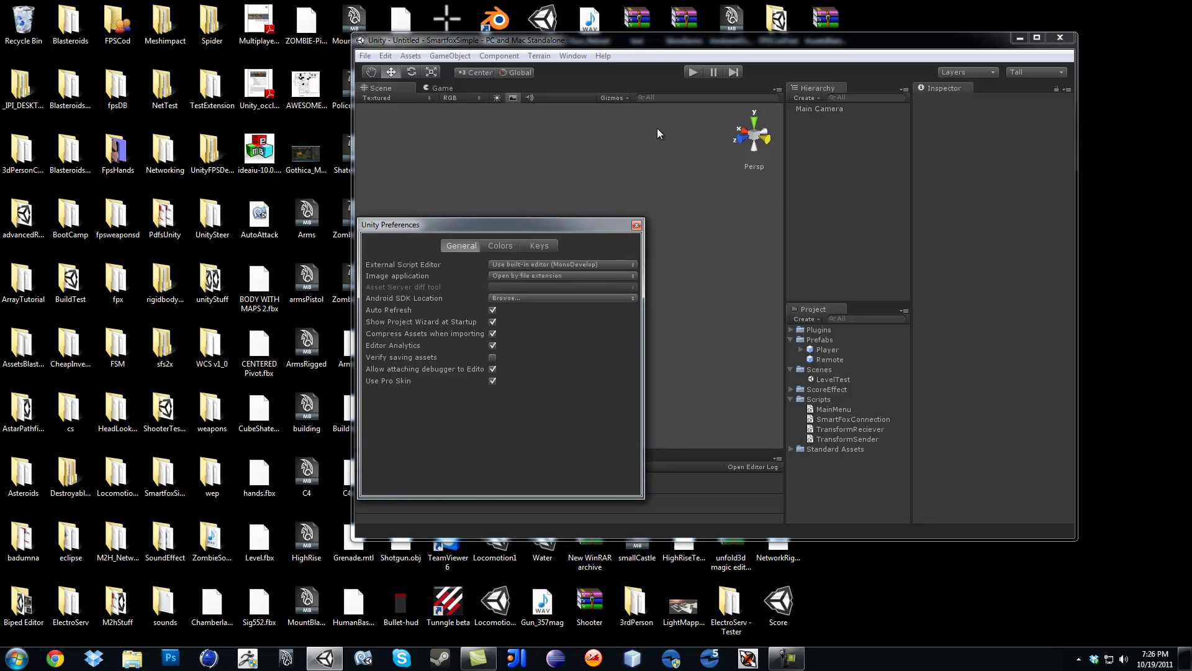
pyautogui.click(636, 226)
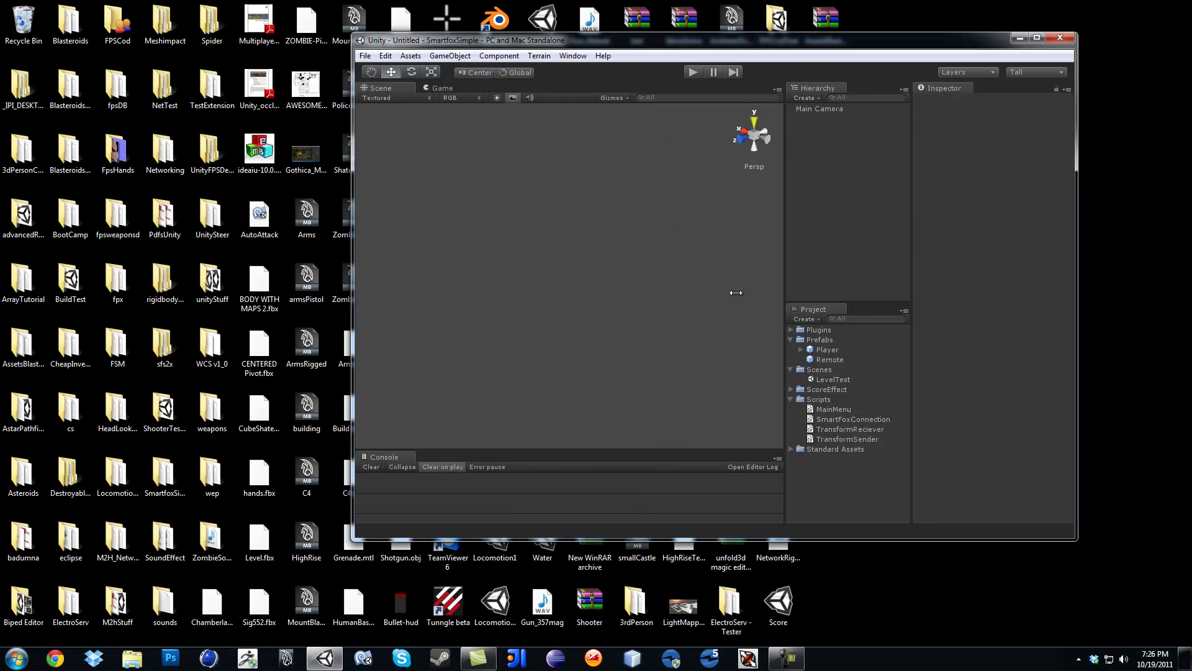
pyautogui.click(1061, 38)
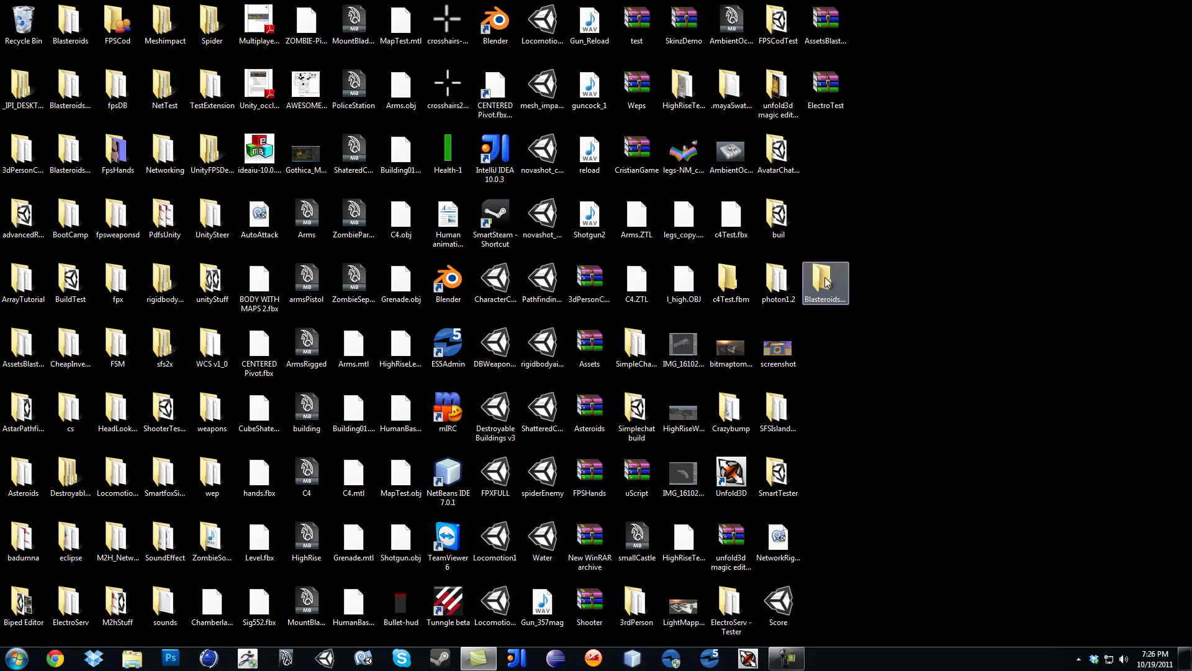
# Step: Move the BlasteroidsTutorial01 folder higher on the desktop and relaunch Unity
pyautogui.moveTo(828, 280); pyautogui.dragTo(835, 155)
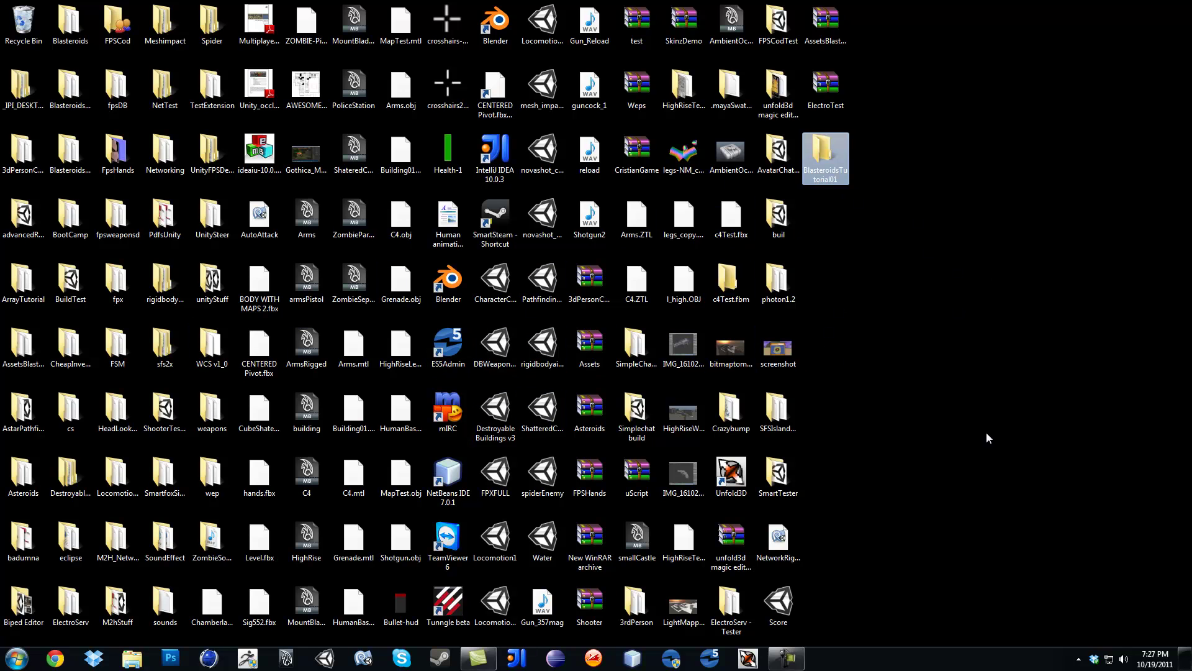
pyautogui.click(326, 657)
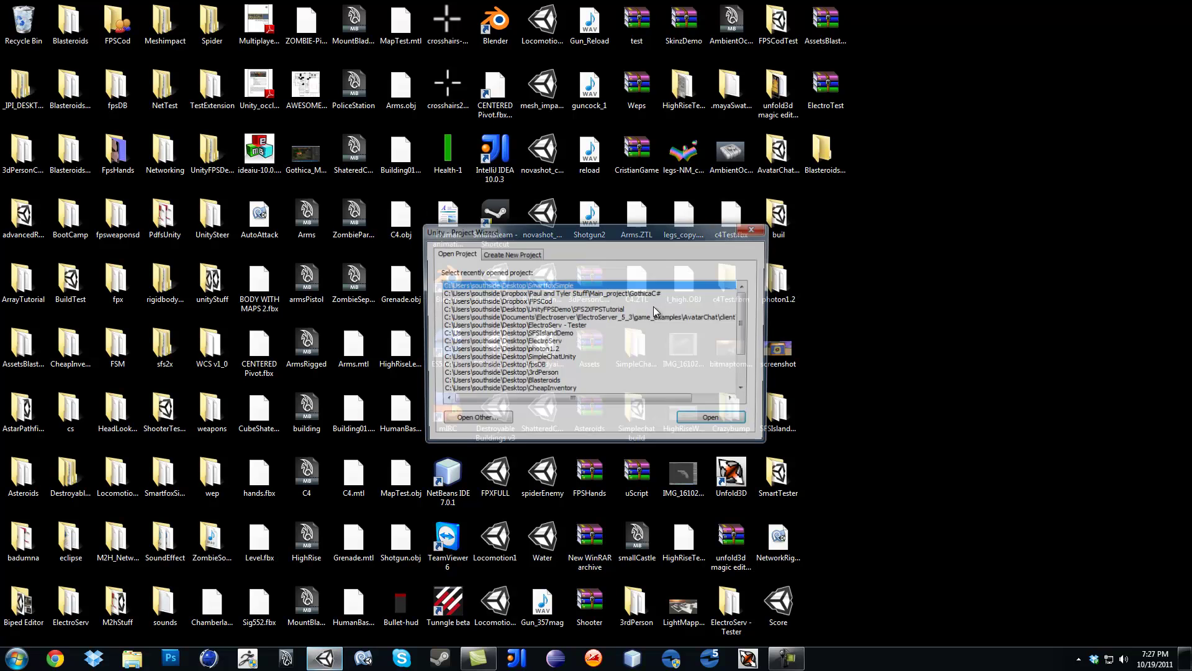
# Step: Create a new Unity project located in Desktop\BlasteroidsTutorial01
pyautogui.click(529, 254)
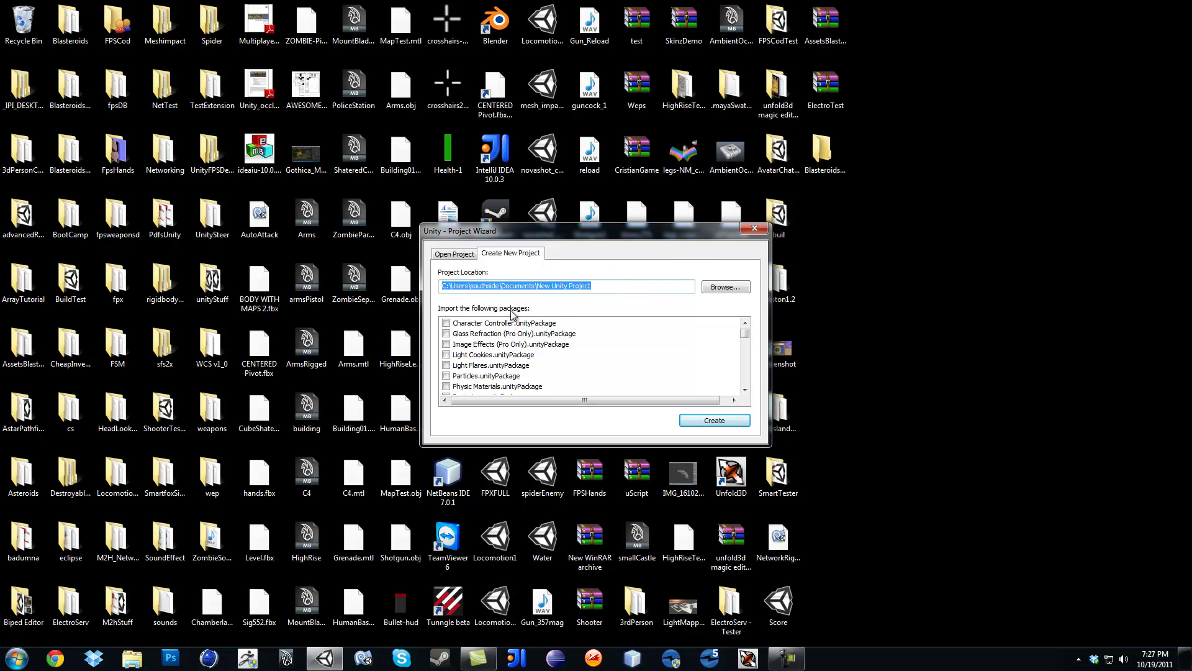
pyautogui.click(728, 289)
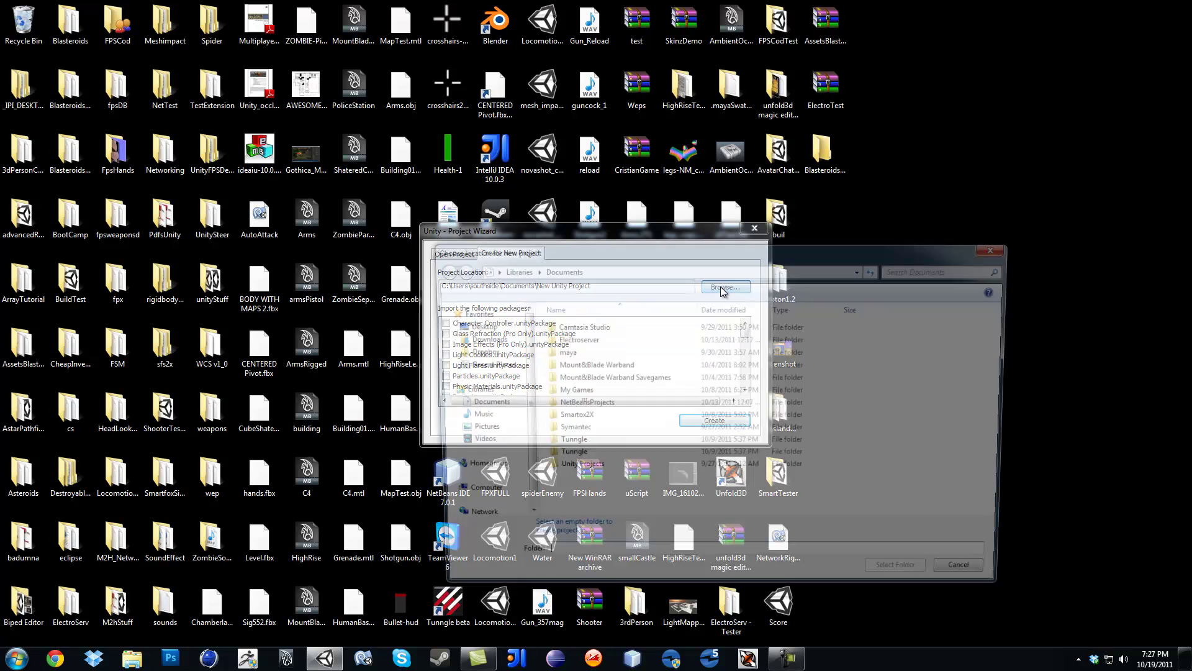
pyautogui.click(479, 328)
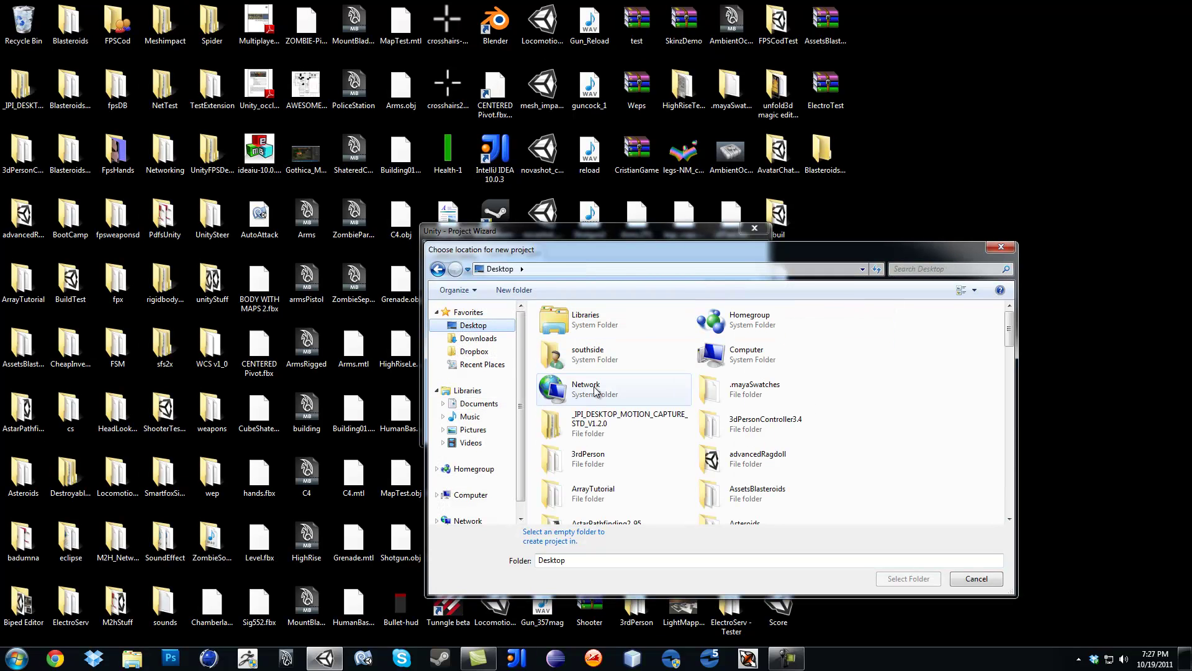
pyautogui.click(578, 426)
pyautogui.scroll(-3, 577, 426)
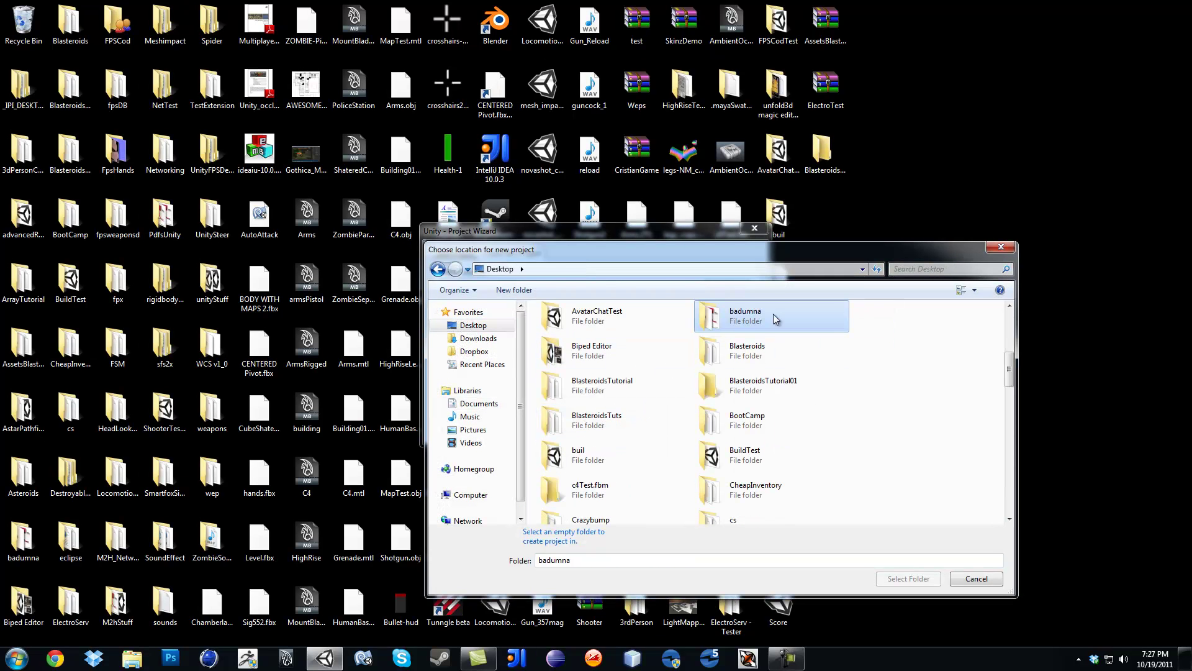
pyautogui.click(767, 385)
pyautogui.click(908, 555)
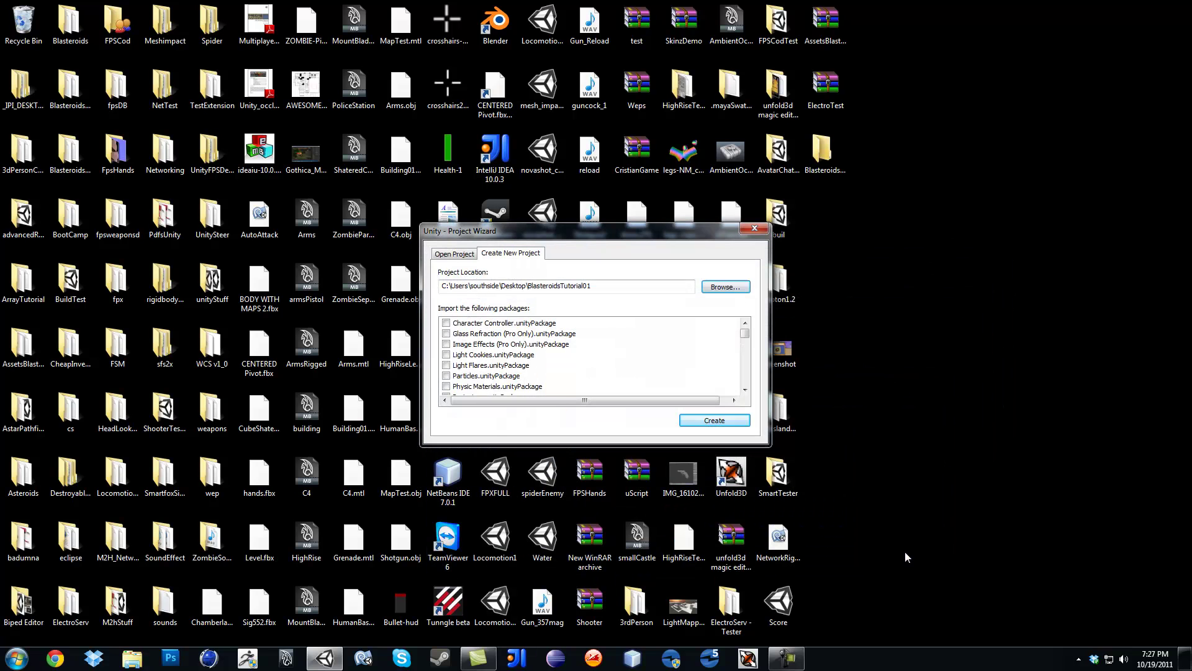
pyautogui.click(720, 422)
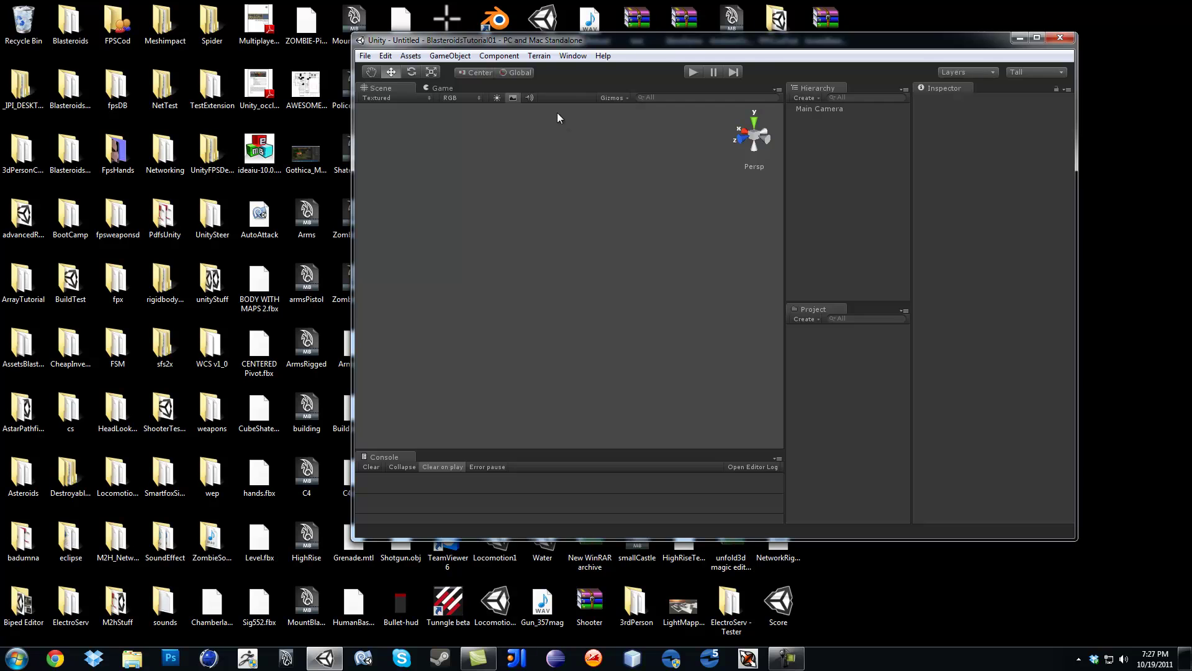
# Step: Switch the editor to the Tall layout
pyautogui.moveTo(767, 49); pyautogui.dragTo(693, 71)
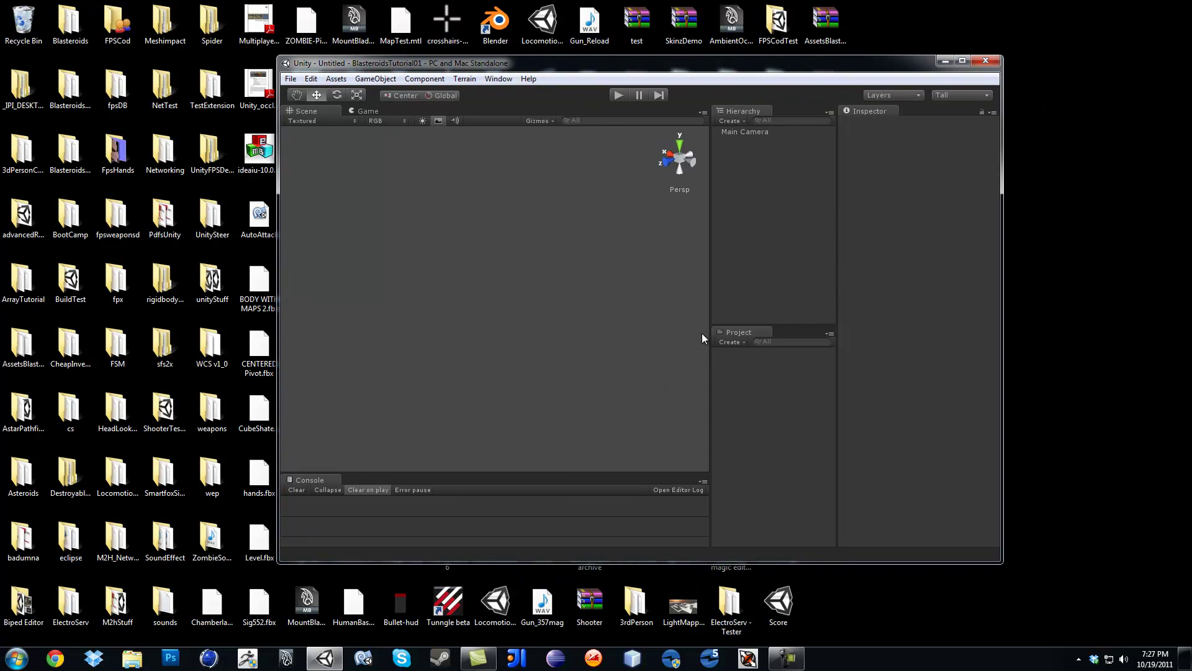
pyautogui.click(943, 96)
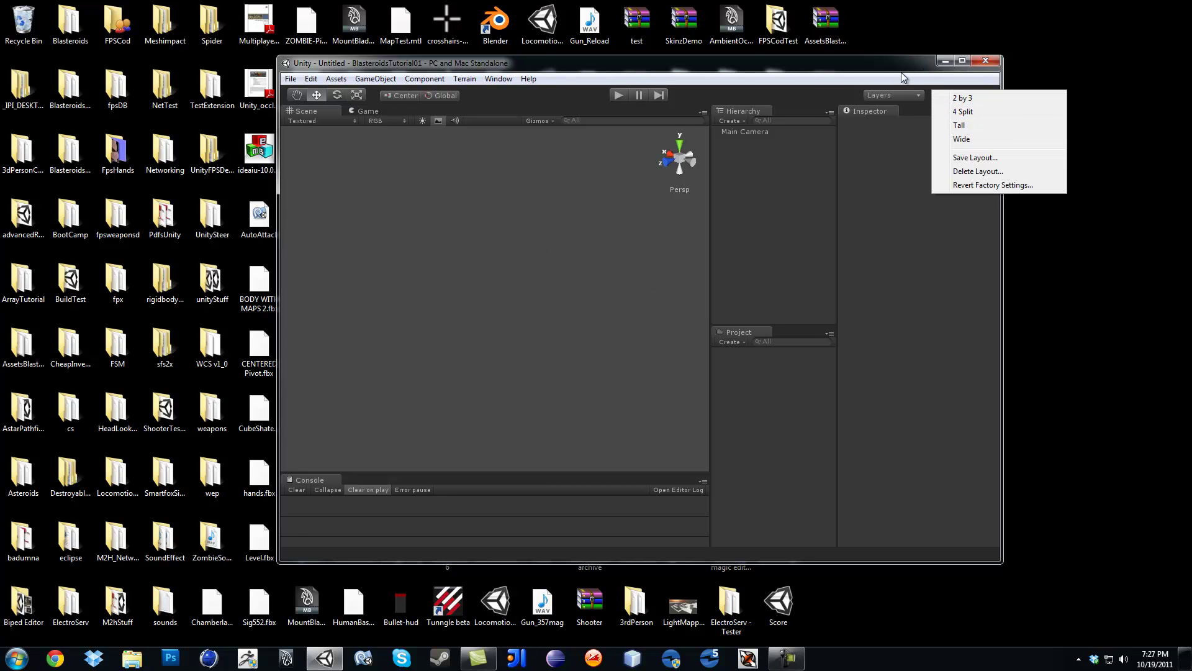
pyautogui.click(904, 78)
pyautogui.click(964, 95)
pyautogui.click(979, 127)
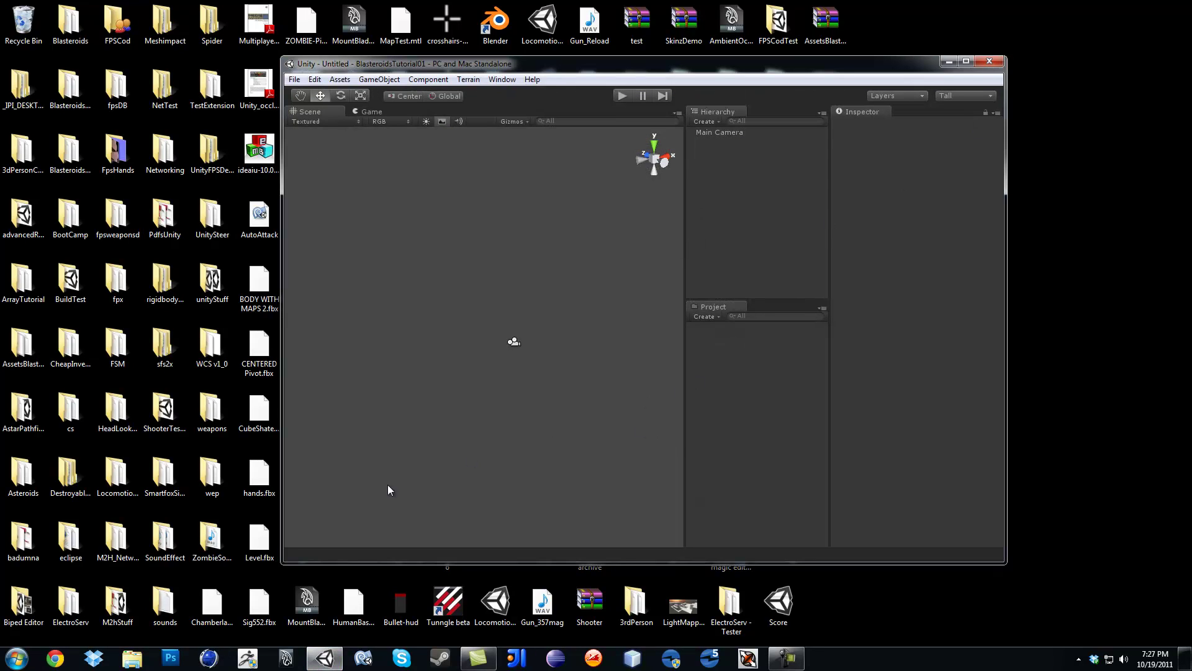
# Step: Dock a short Console under a widened Scene view and maximize the window
pyautogui.click(508, 81)
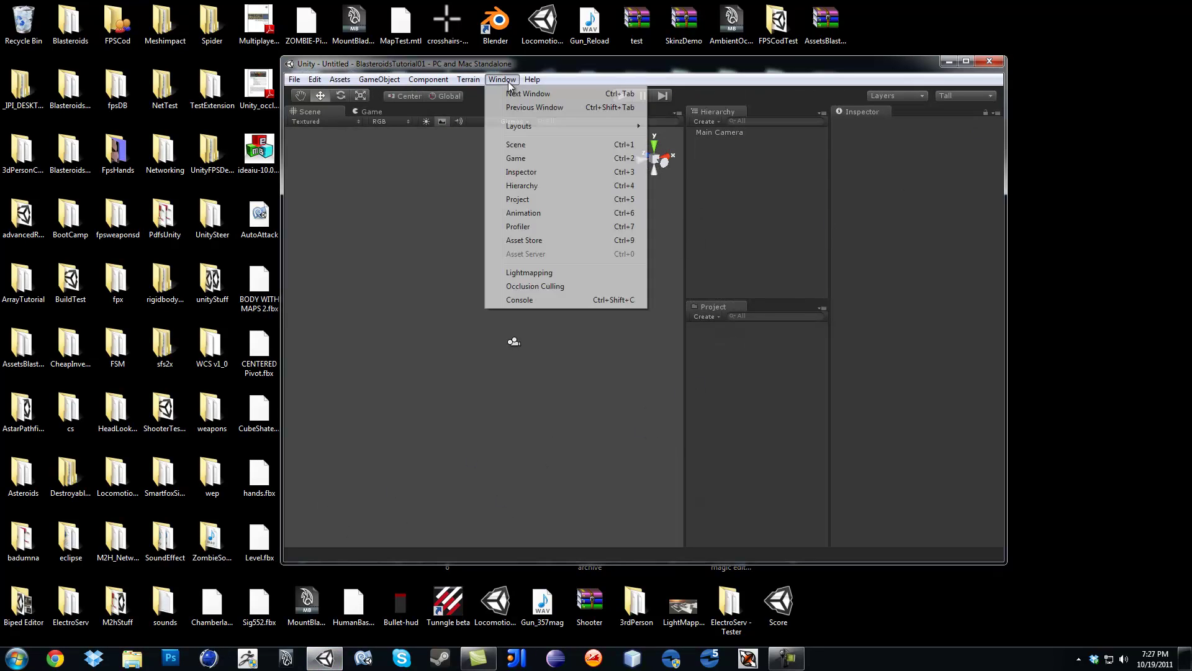
pyautogui.click(519, 300)
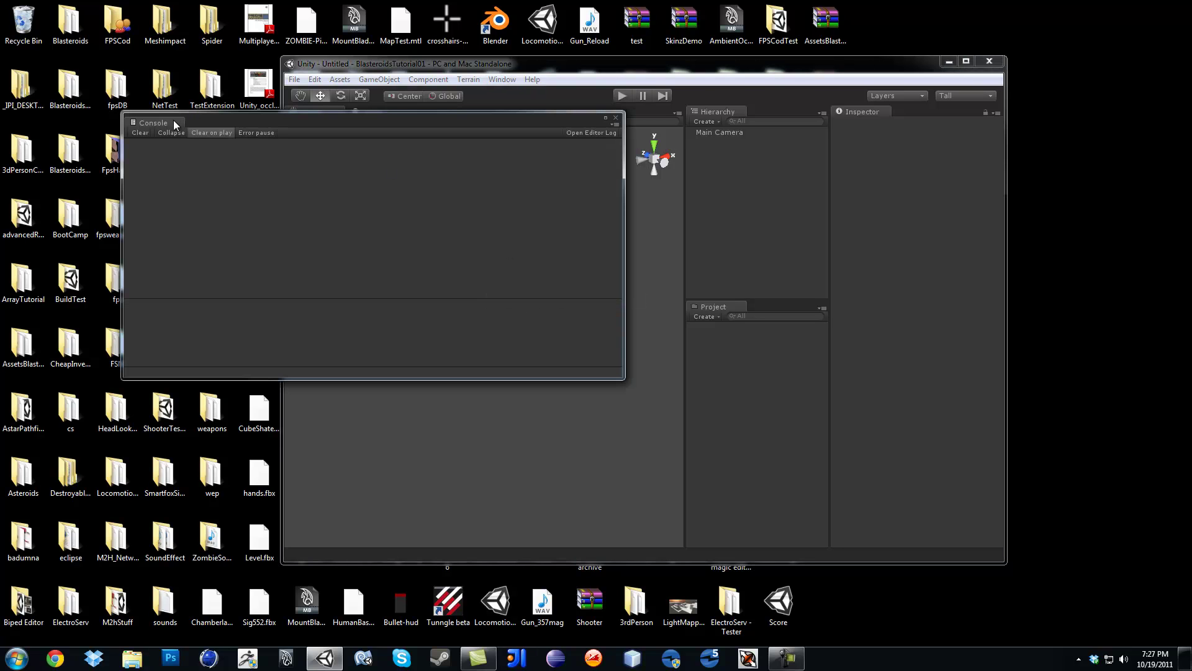
pyautogui.moveTo(166, 121); pyautogui.dragTo(489, 482)
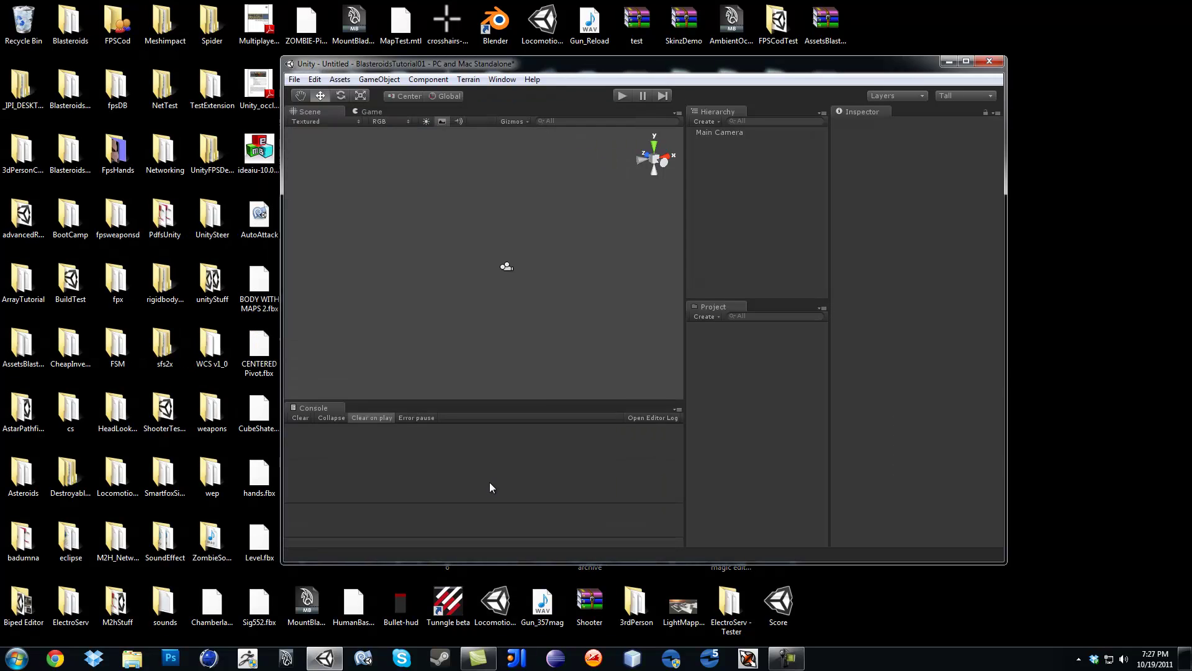
pyautogui.moveTo(541, 402); pyautogui.dragTo(548, 549)
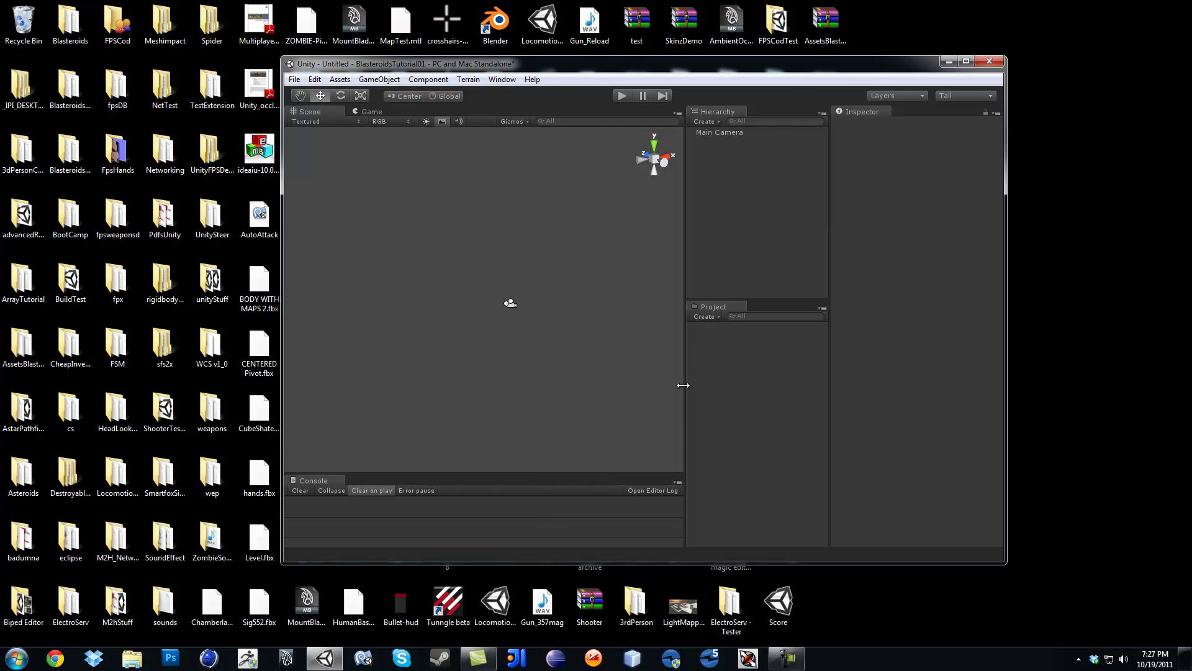
pyautogui.moveTo(683, 385); pyautogui.dragTo(714, 384)
pyautogui.doubleClick(792, 63)
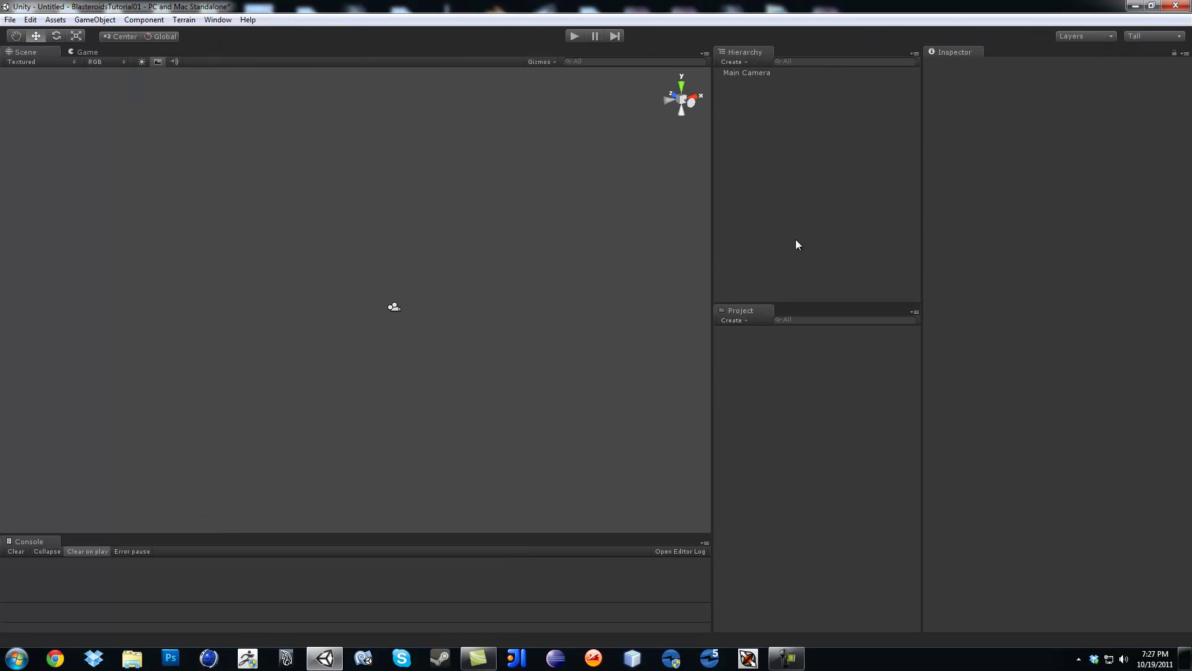
pyautogui.moveTo(711, 252); pyautogui.dragTo(1037, 254)
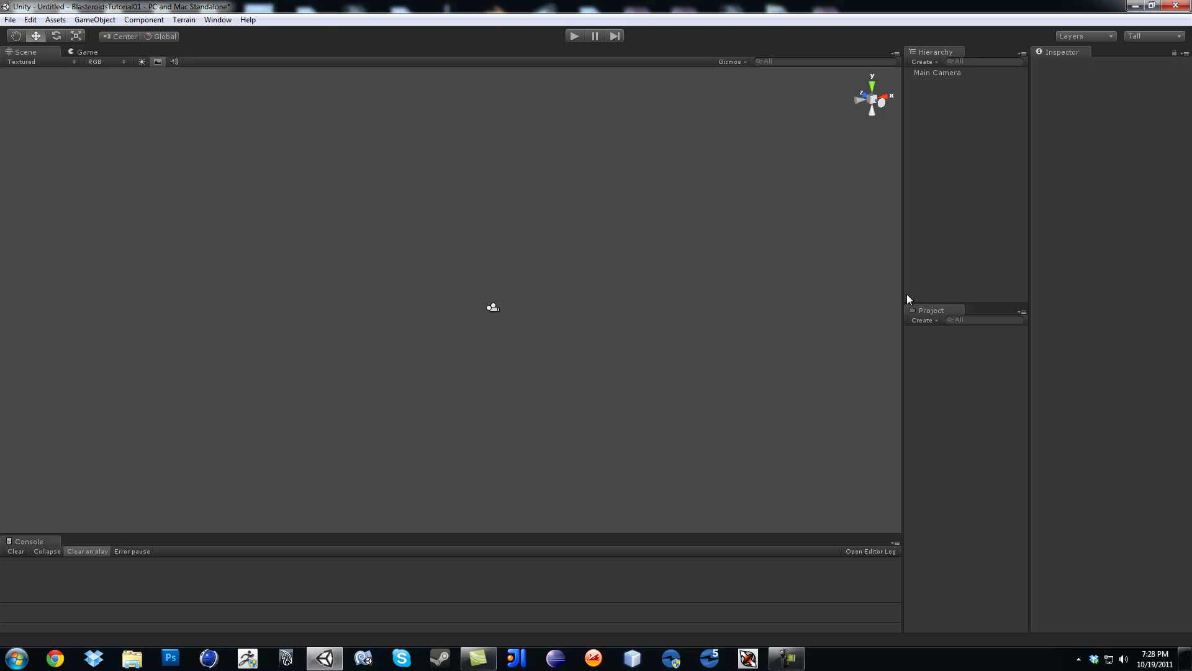
pyautogui.moveTo(774, 538); pyautogui.dragTo(775, 578)
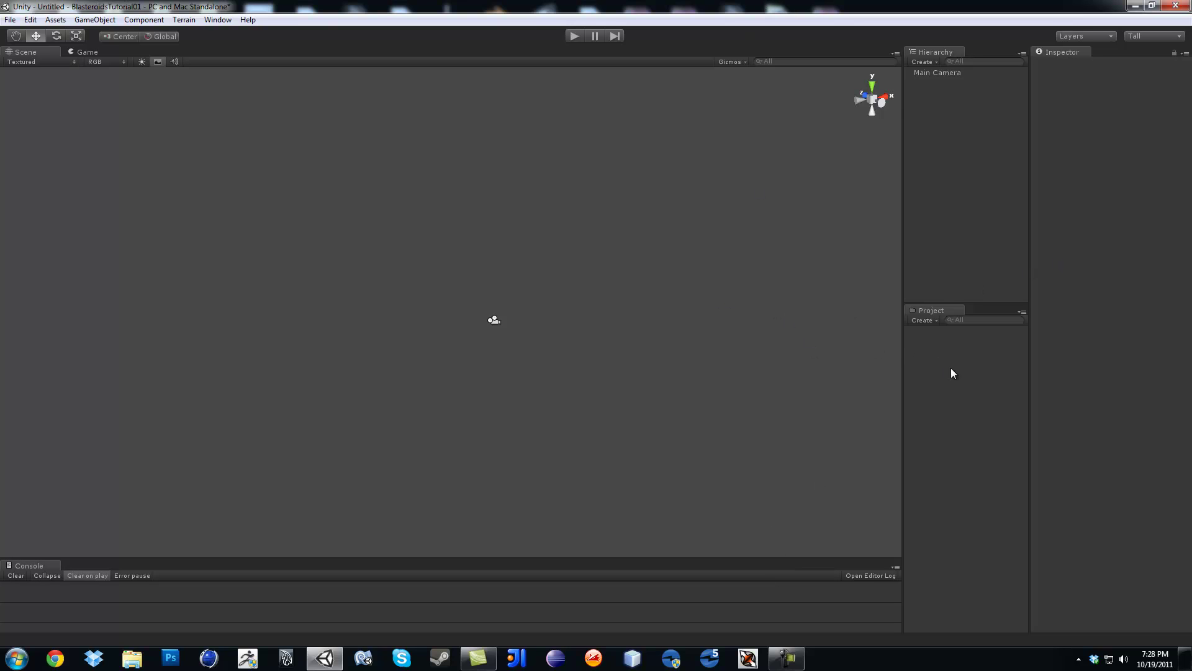
# Step: Create the ImportedModels and Scripts folders in the Project panel
pyautogui.click(924, 320)
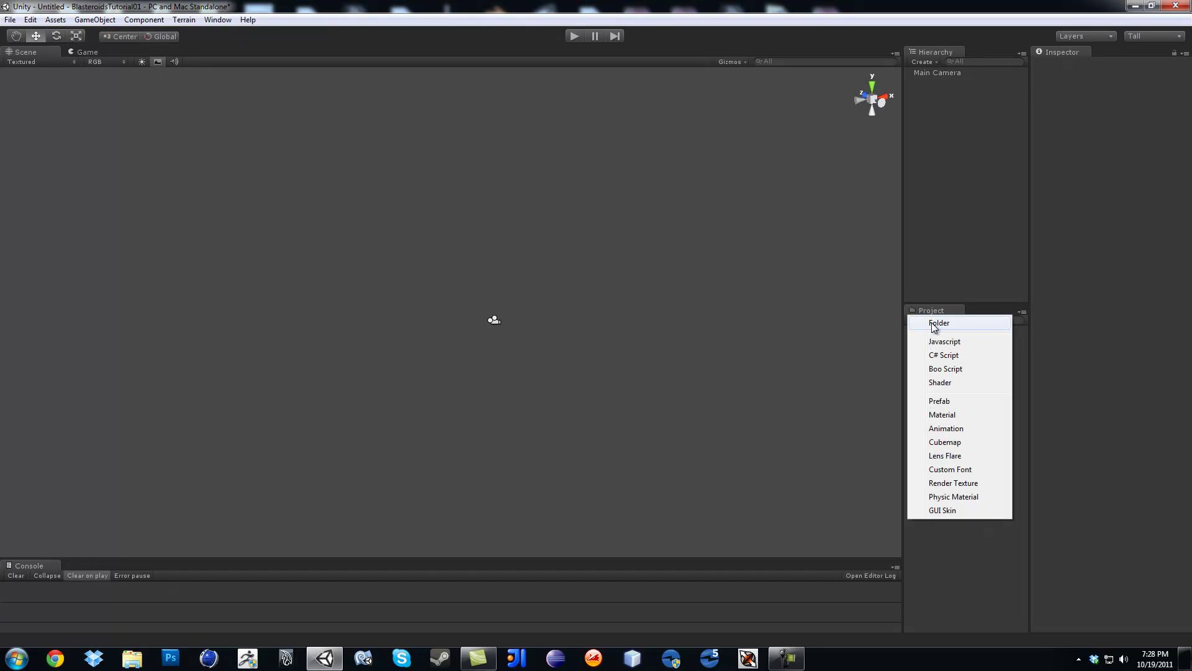
pyautogui.click(935, 324)
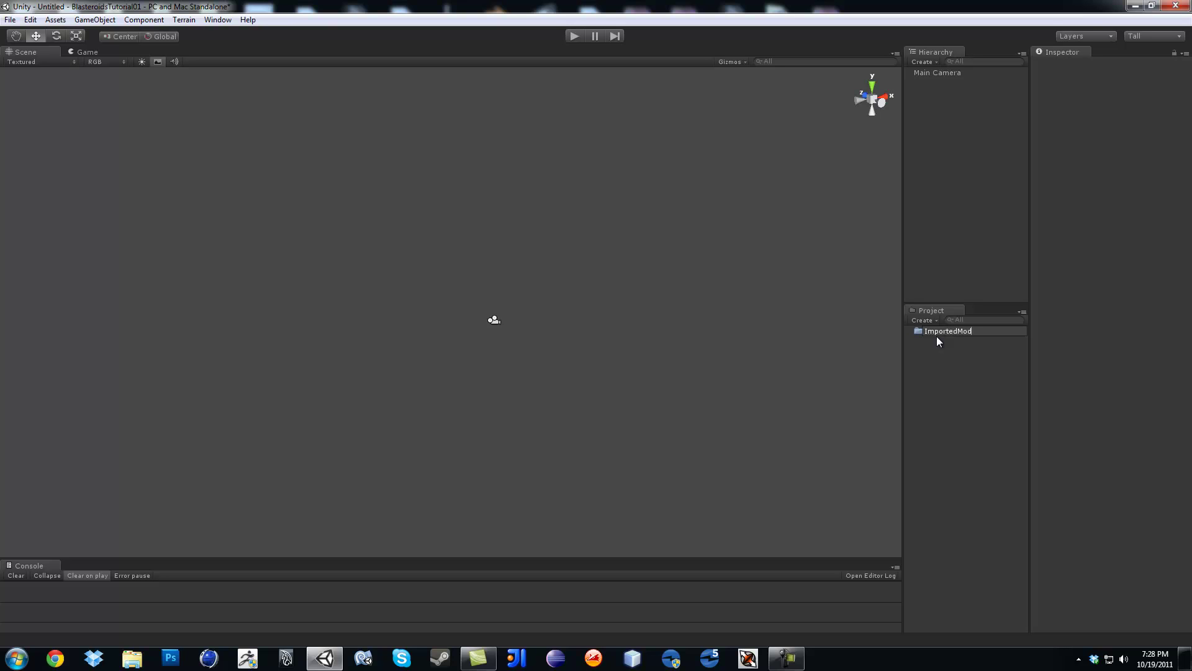
pyautogui.write('ImportedModels')
pyautogui.press('Return')
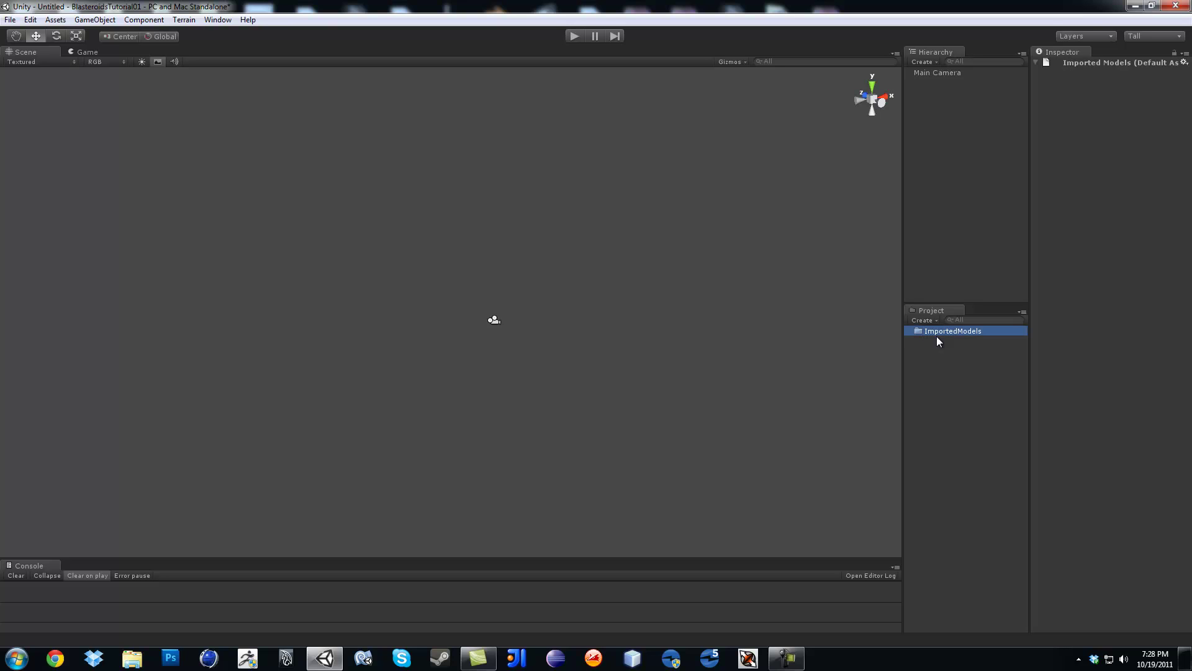
pyautogui.click(939, 371)
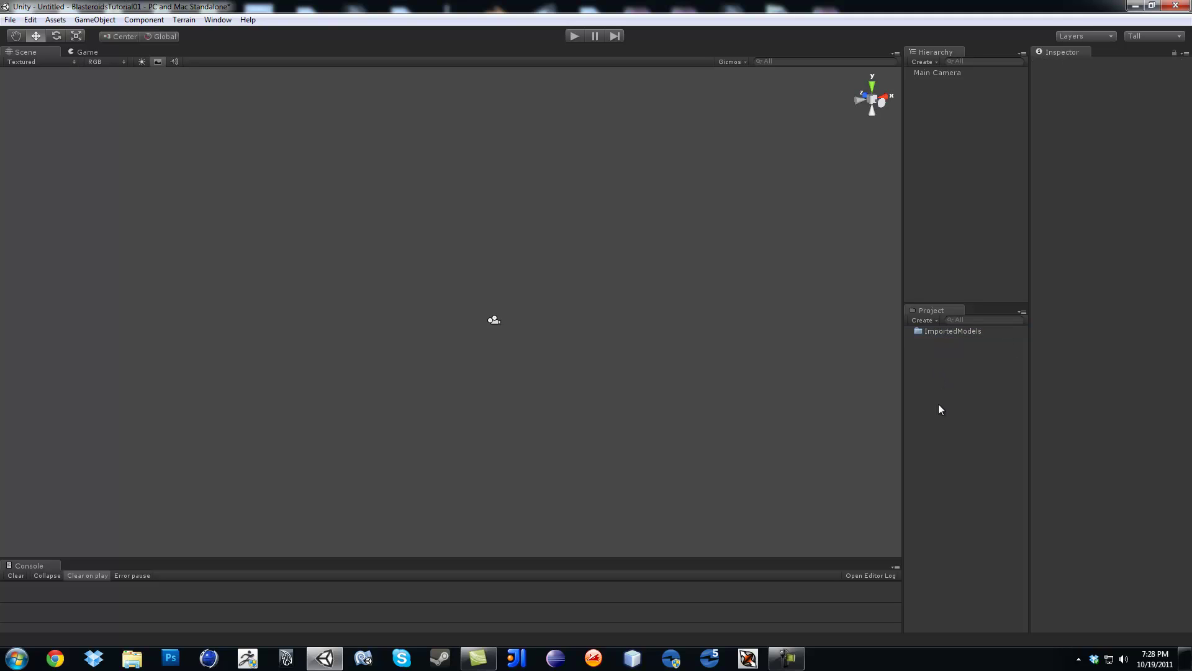
pyautogui.click(923, 320)
pyautogui.write('s')
pyautogui.press('Return')
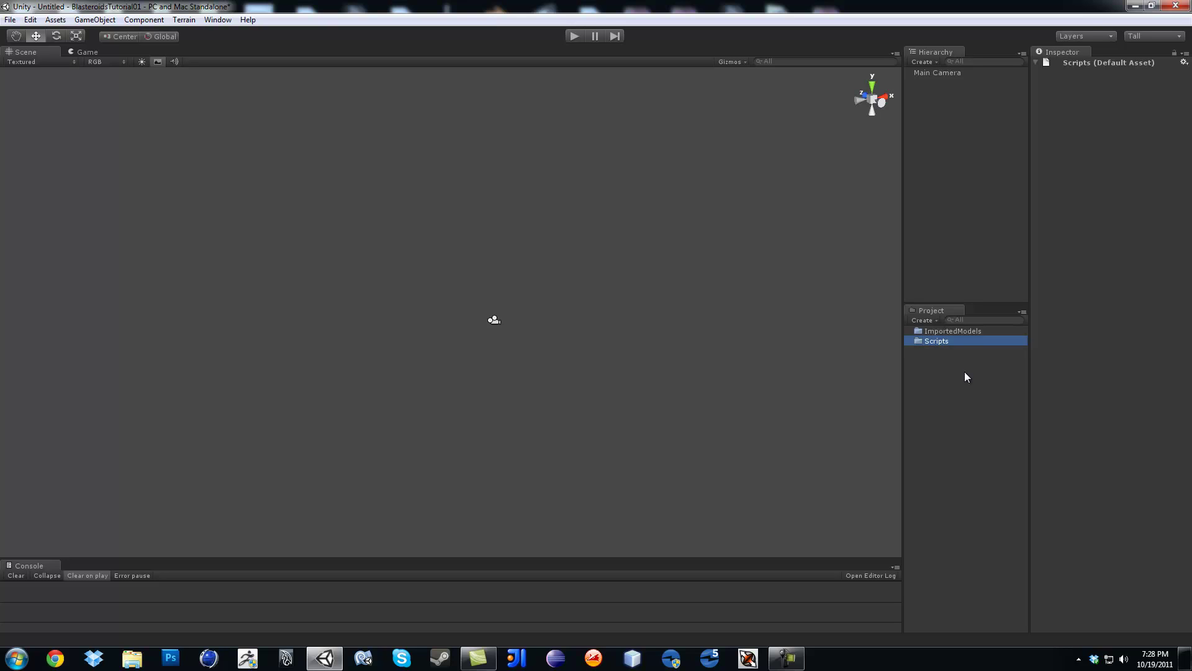
pyautogui.click(963, 371)
# Step: Add Materials and GUIStuff folders to the project assets
pyautogui.click(927, 319)
pyautogui.click(938, 323)
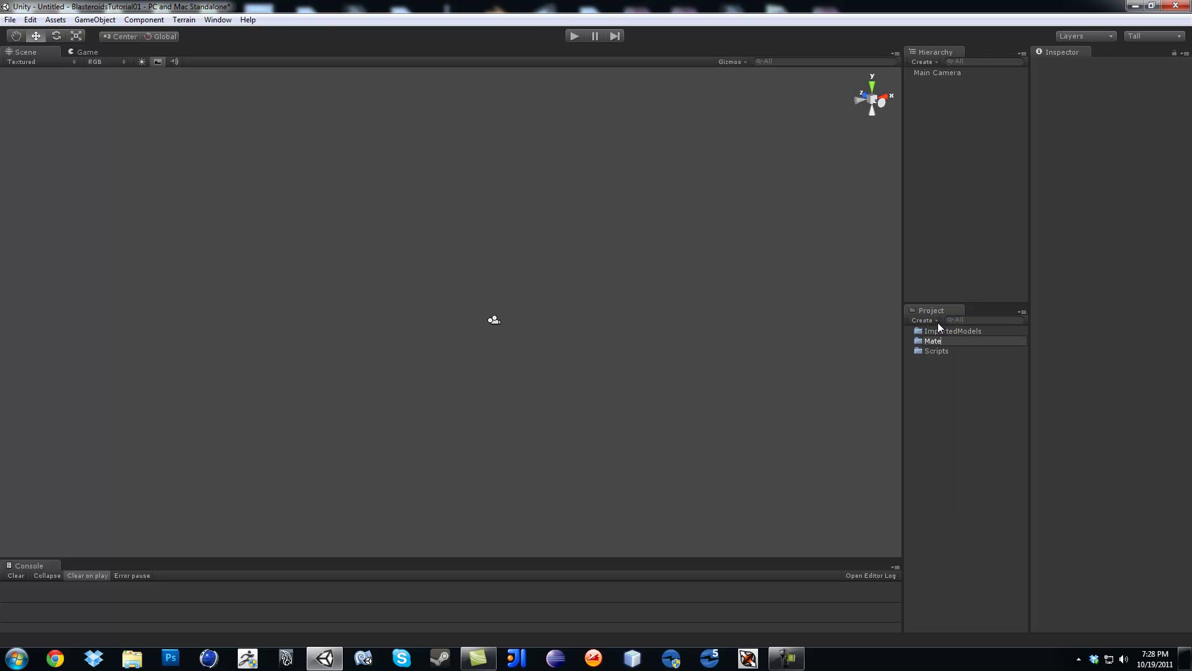
pyautogui.write('Materials')
pyautogui.press('Return')
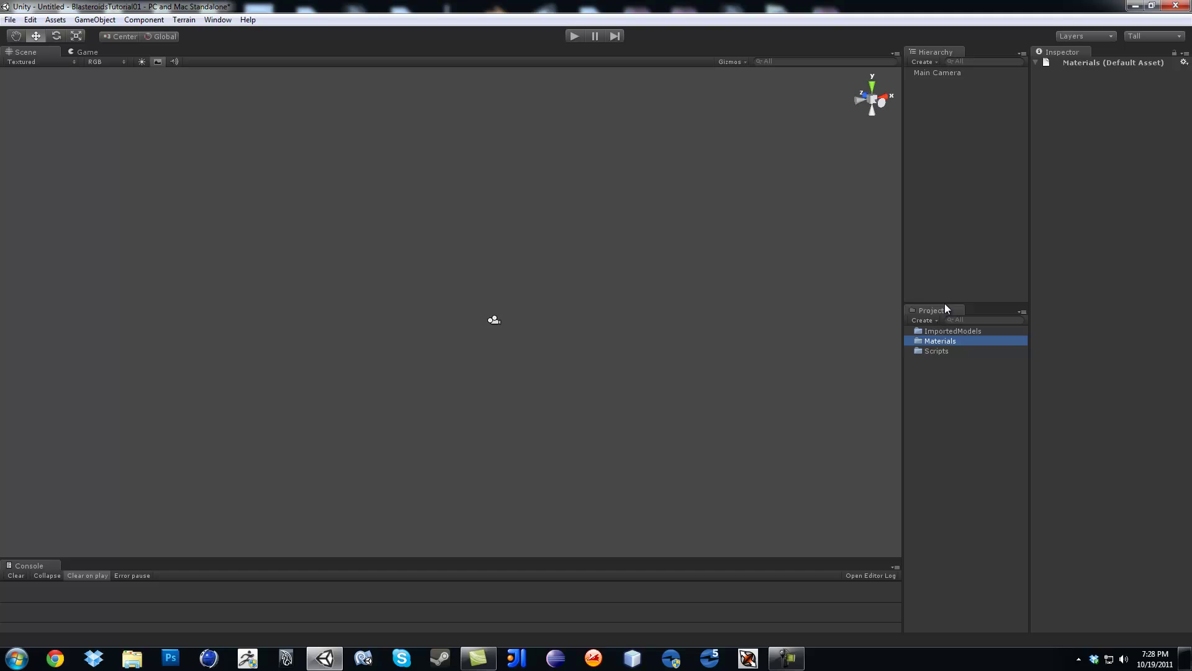
pyautogui.click(924, 320)
pyautogui.click(931, 324)
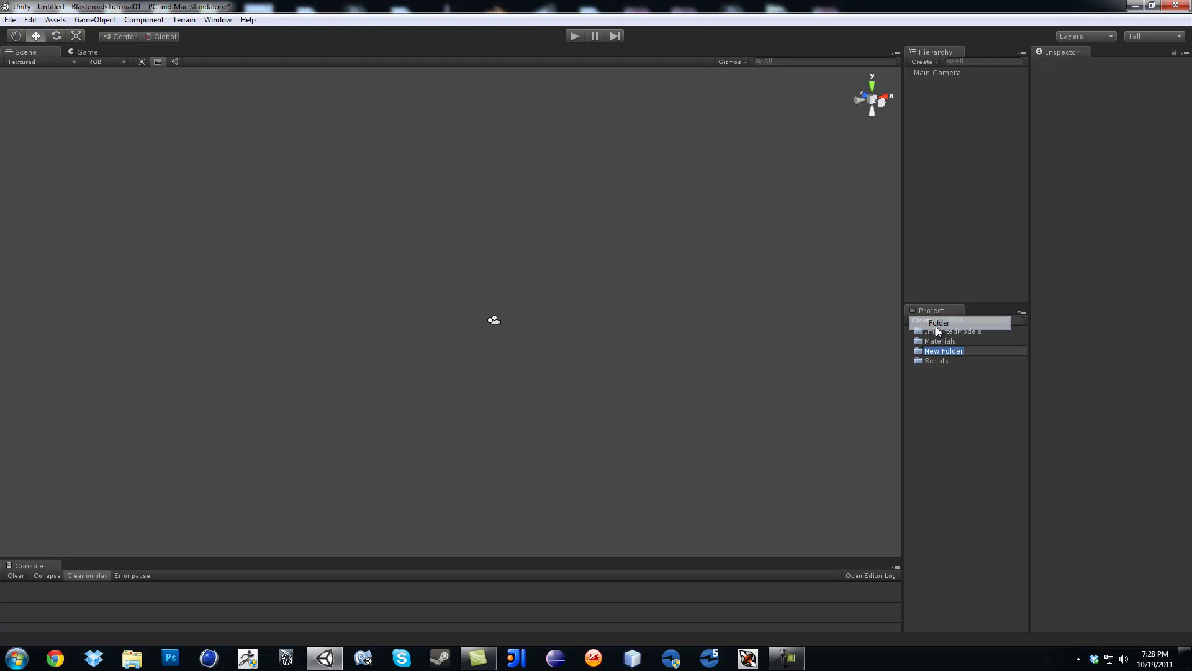
pyautogui.write('GUI')
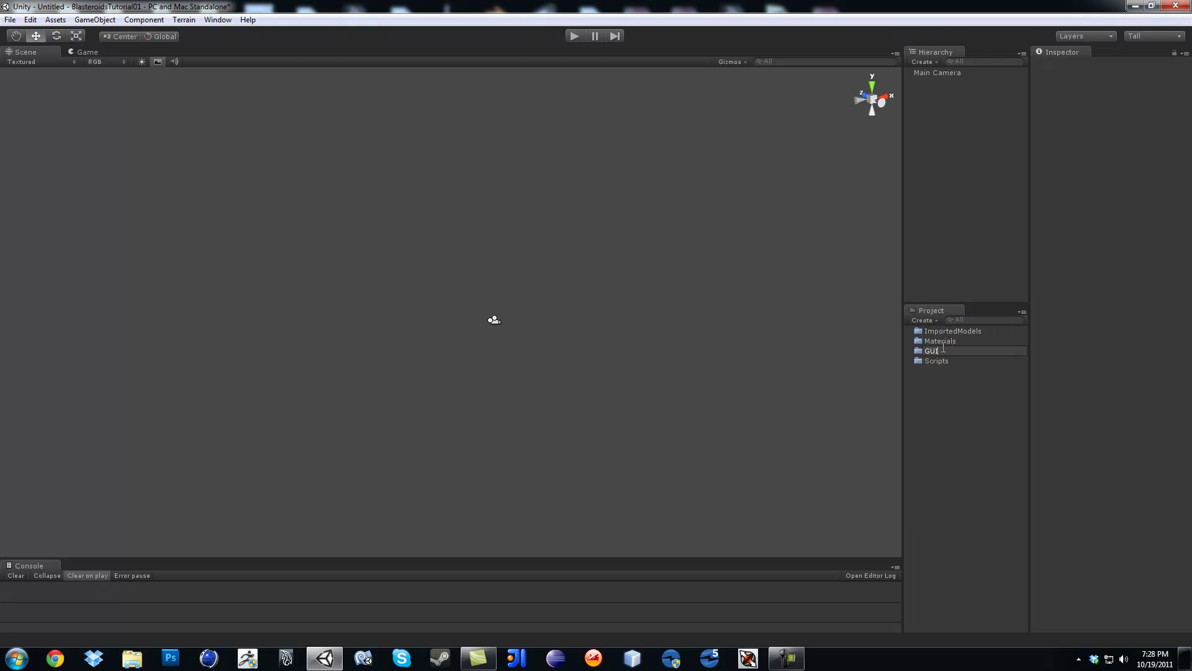
pyautogui.write('Stuff')
pyautogui.press('Return')
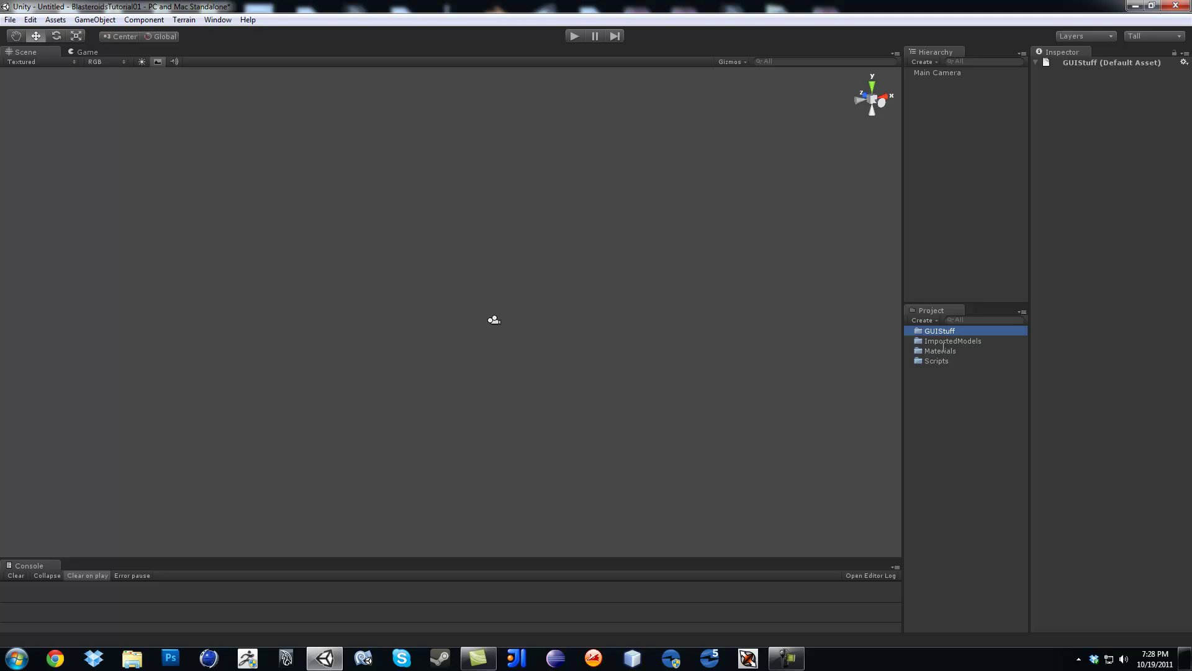
# Step: Add Prefabs and Sounds folders to the project assets
pyautogui.click(933, 318)
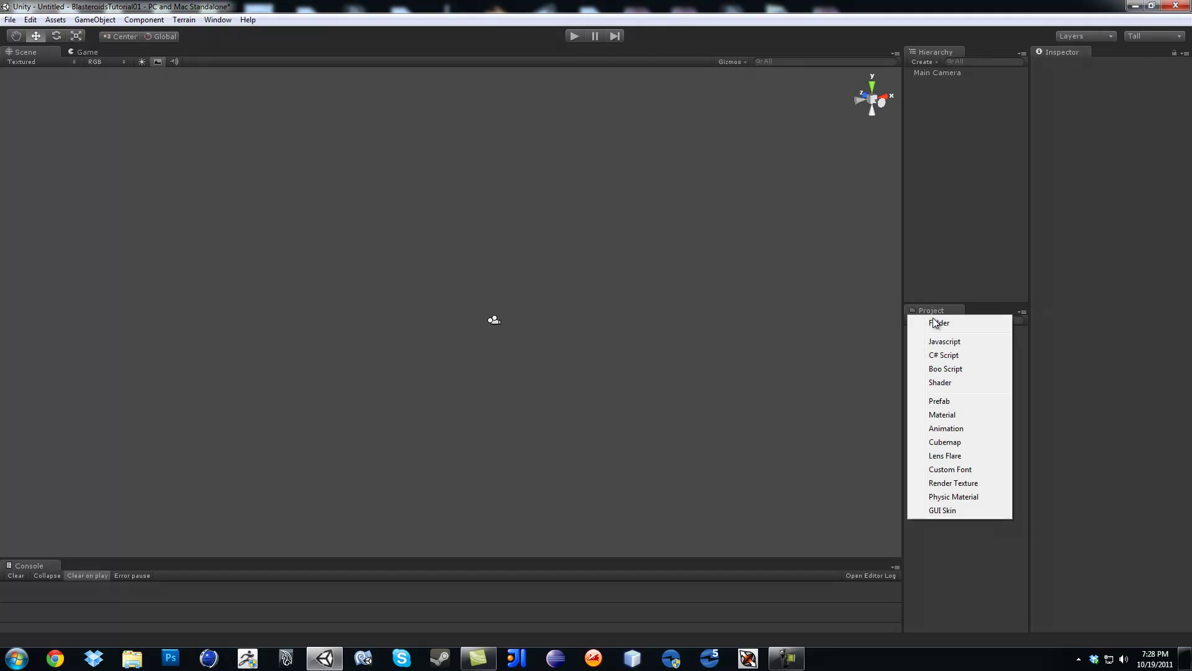
pyautogui.click(934, 323)
pyautogui.write('Pre')
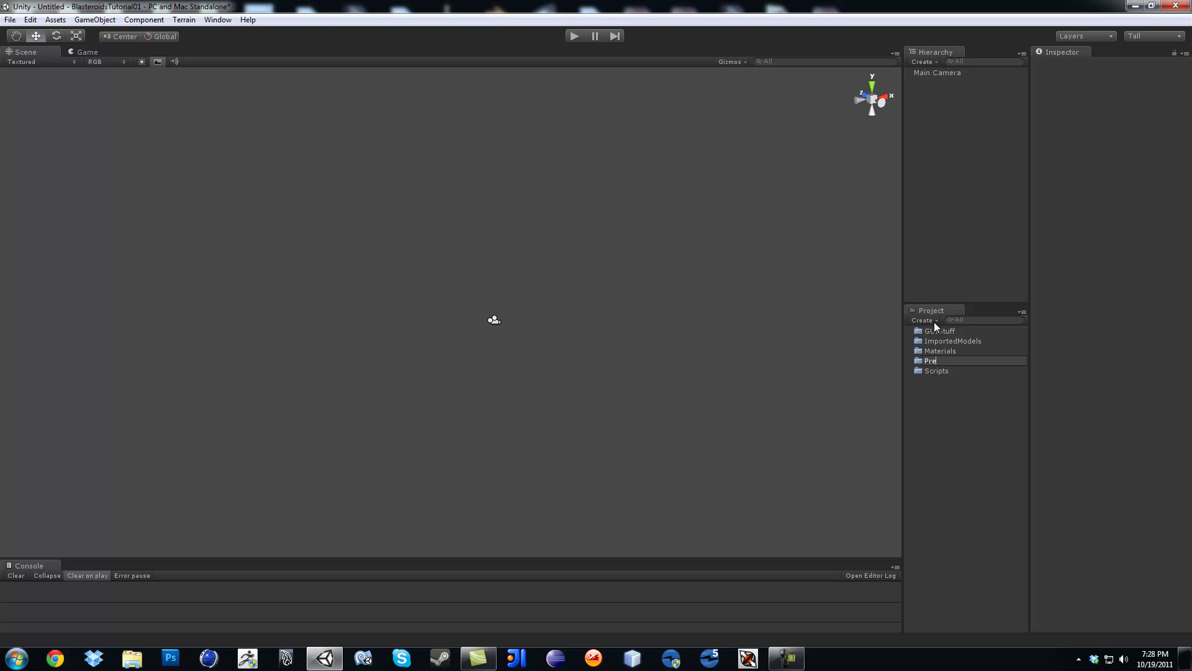
pyautogui.write('fabs')
pyautogui.press('Return')
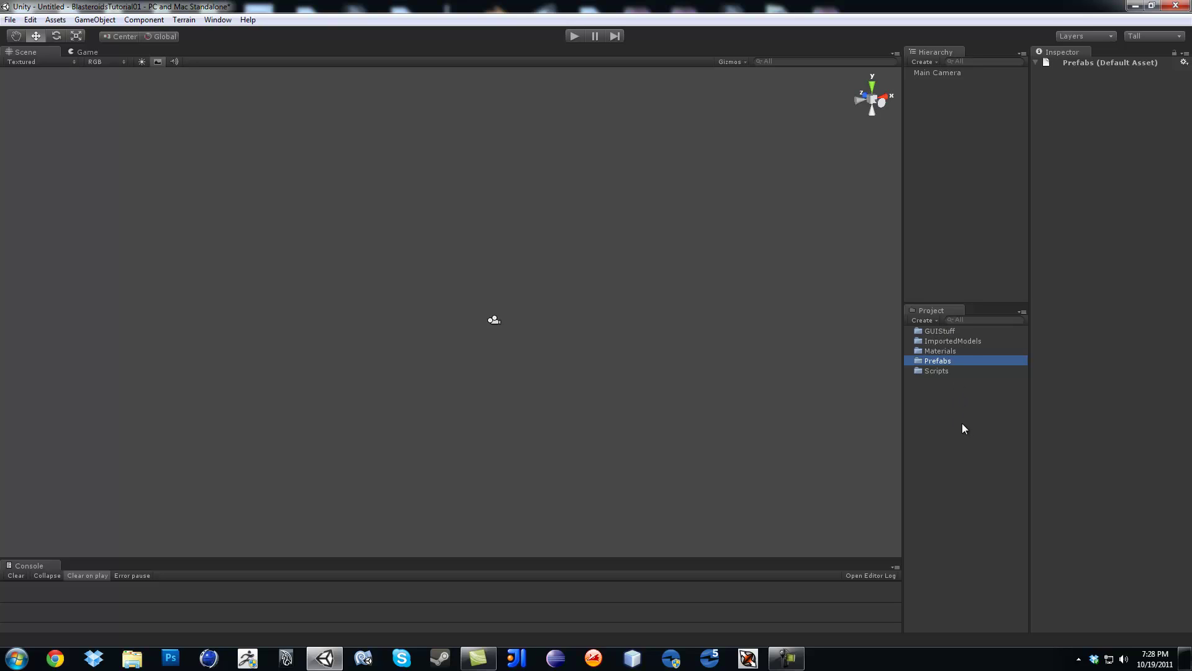
pyautogui.click(938, 411)
pyautogui.click(930, 321)
pyautogui.click(934, 323)
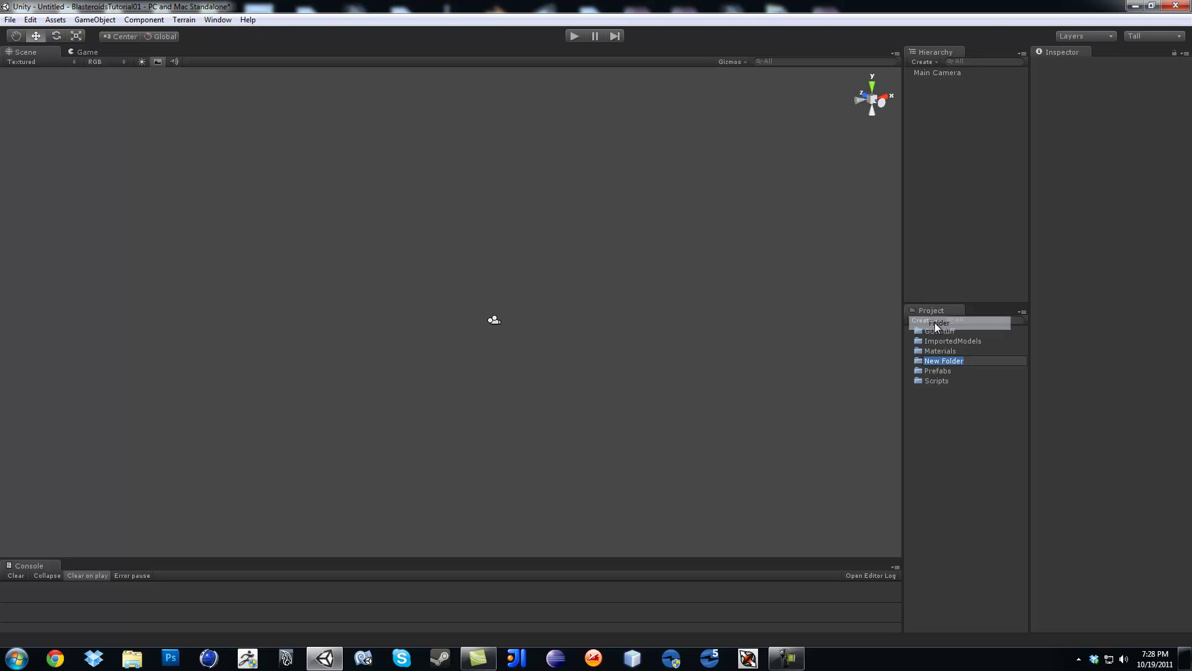
pyautogui.write('Sounds')
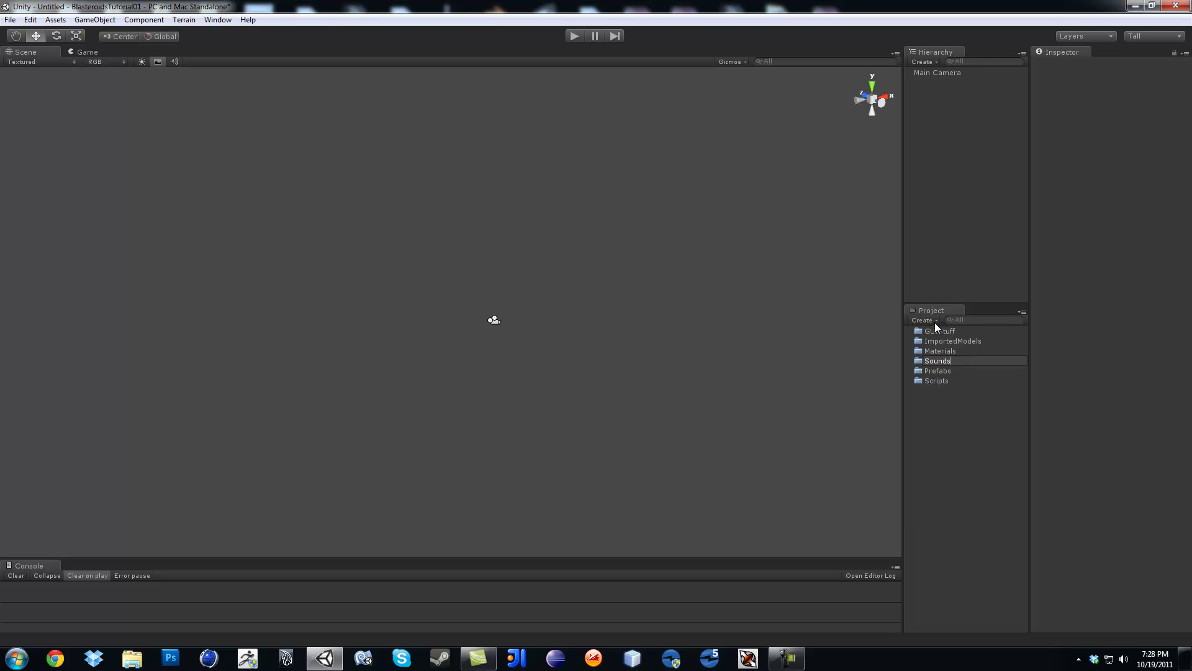
pyautogui.press('Return')
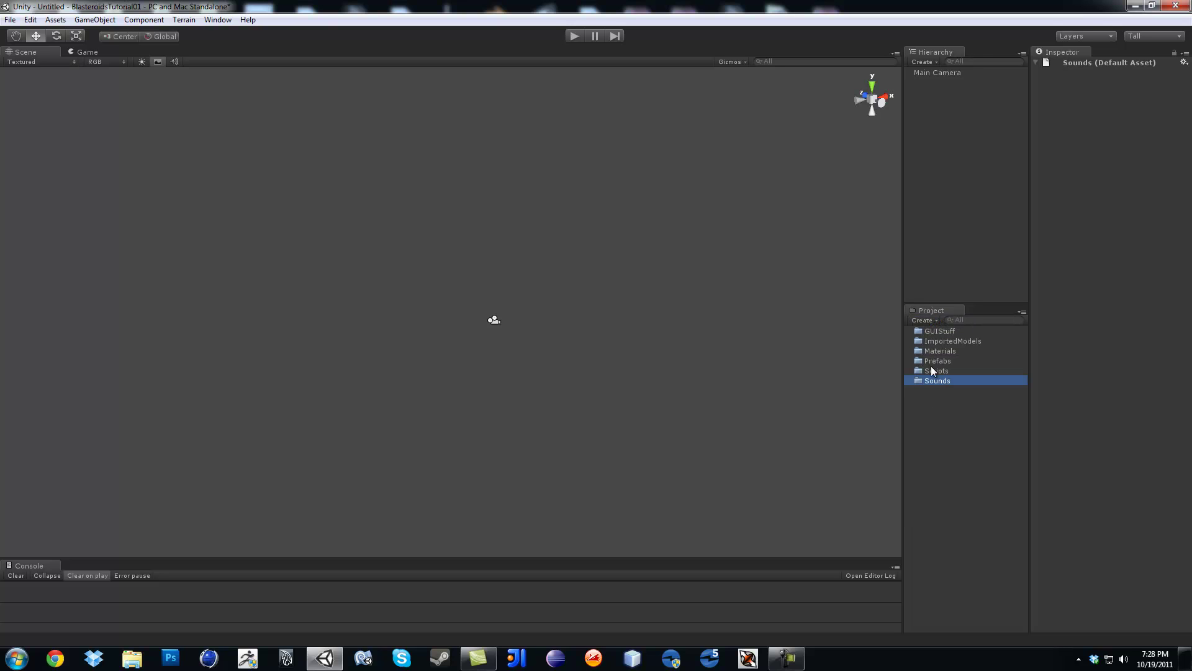
# Step: Create a MainProject folder in the project assets
pyautogui.click(929, 419)
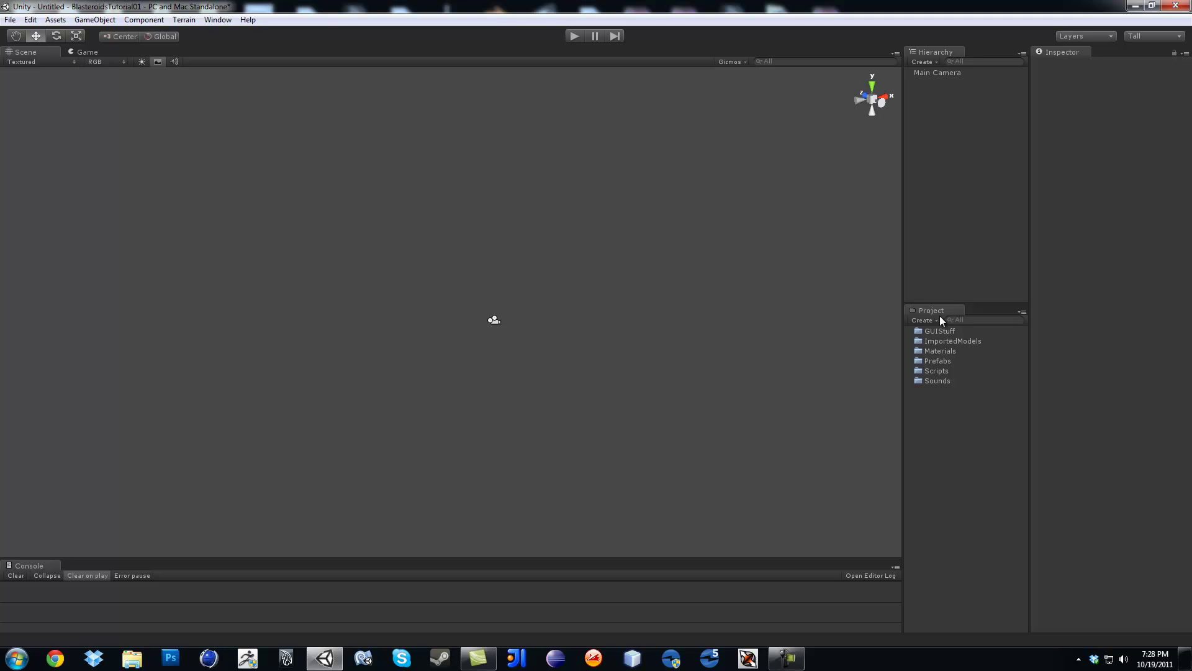
pyautogui.click(924, 321)
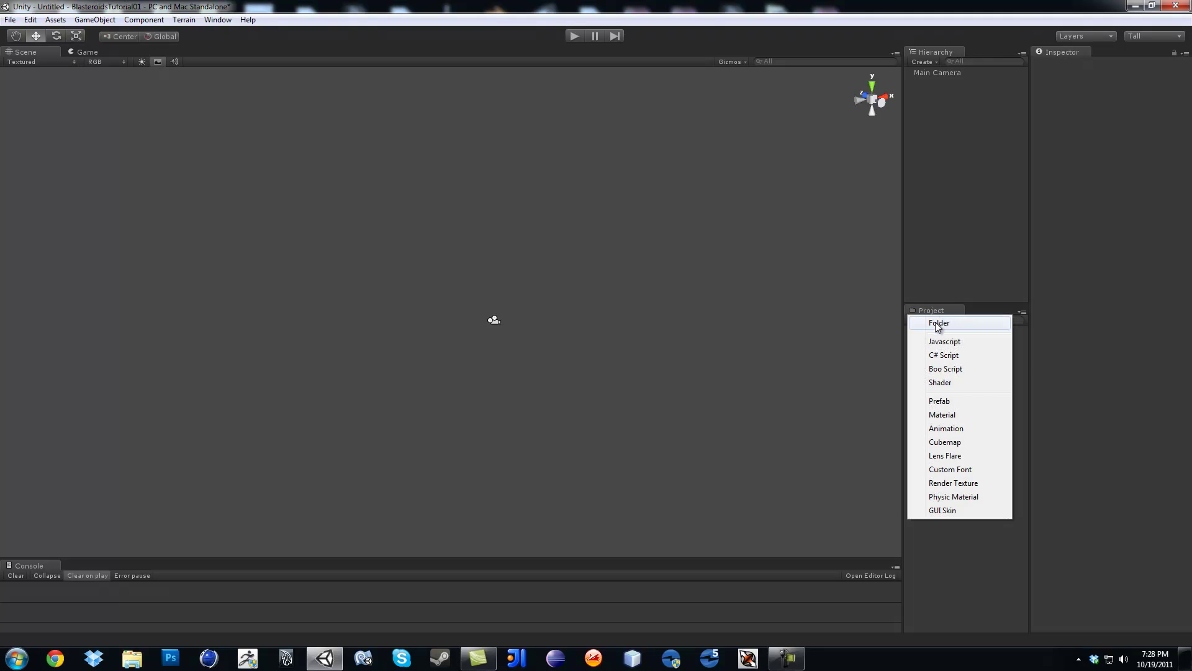
pyautogui.click(938, 323)
pyautogui.write('MainPr')
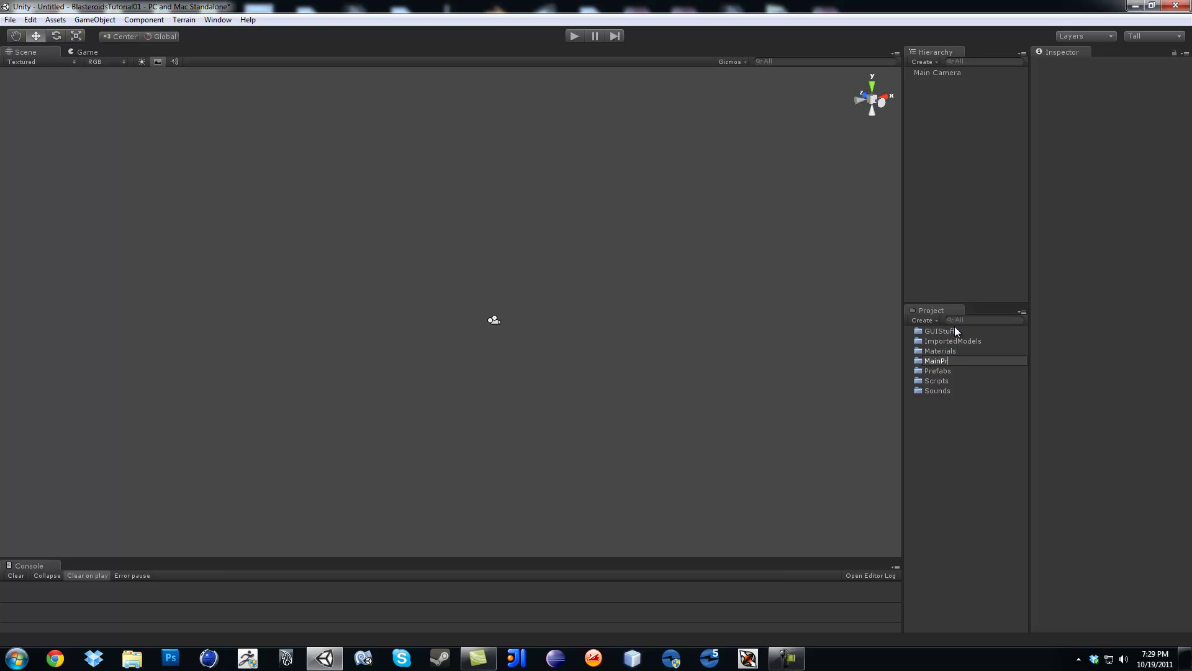
pyautogui.write('oject')
pyautogui.press('Return')
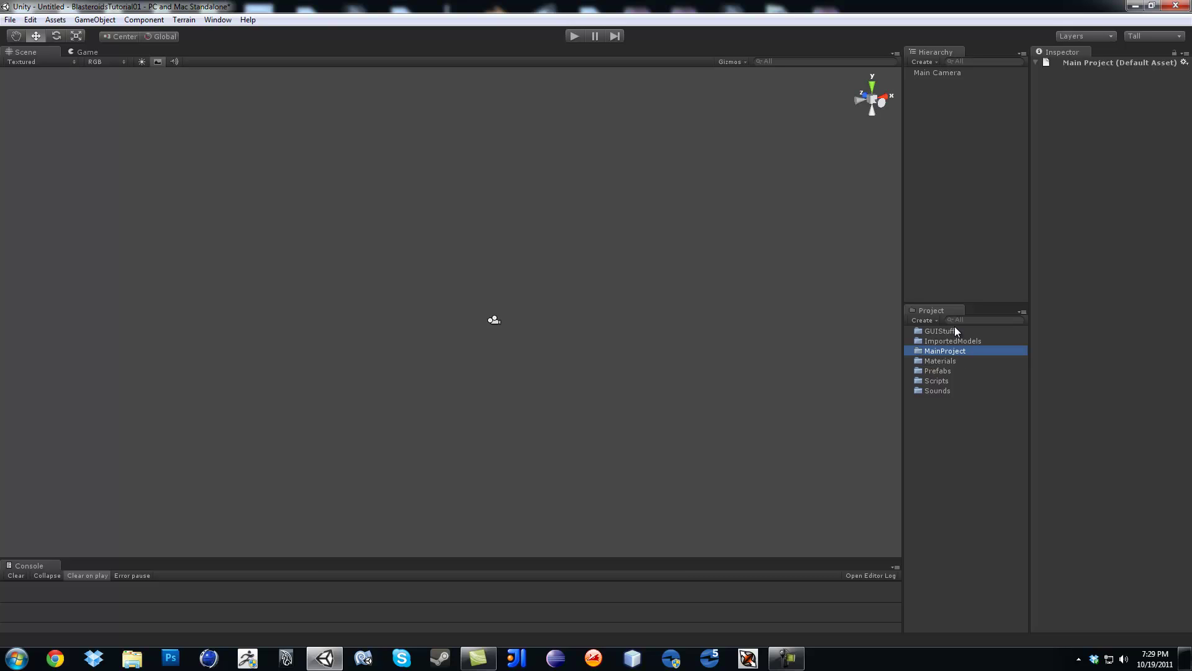
# Step: Move Materials, Prefabs, Scripts, Sounds, GUIStuff and ImportedModels into MainProject
pyautogui.click(937, 362)
pyautogui.keyDown('shift'); pyautogui.click(937, 390); pyautogui.keyUp('shift')
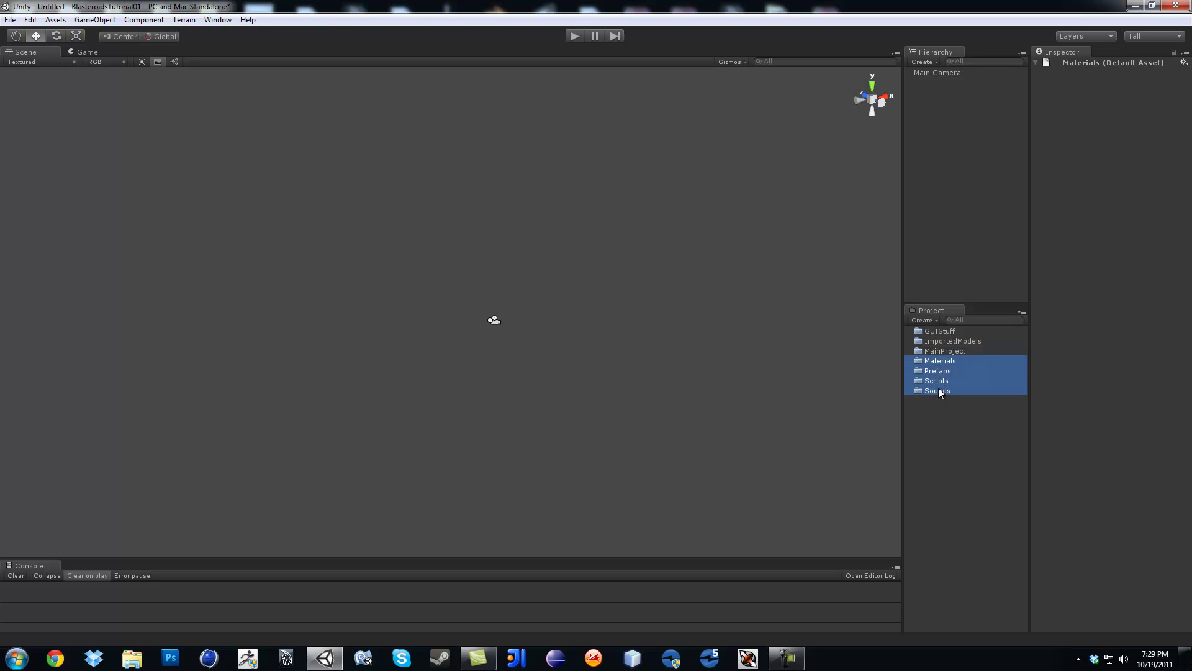
pyautogui.moveTo(939, 365); pyautogui.dragTo(938, 351)
pyautogui.click(937, 340)
pyautogui.keyDown('shift'); pyautogui.click(938, 334); pyautogui.keyUp('shift')
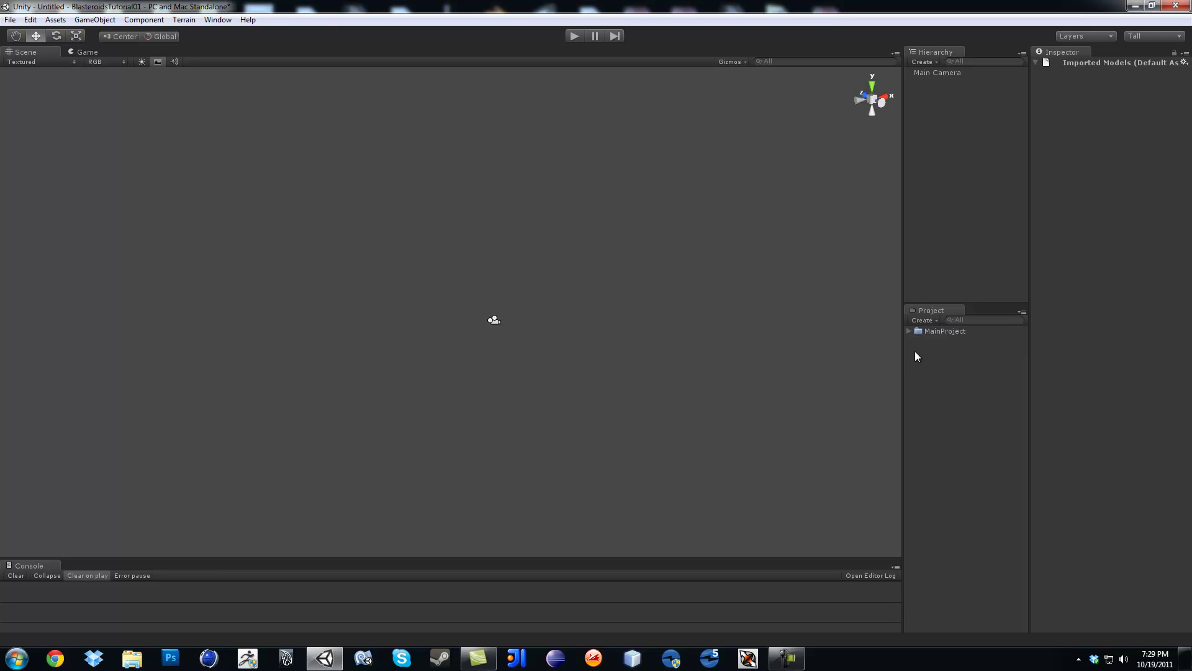
pyautogui.click(908, 331)
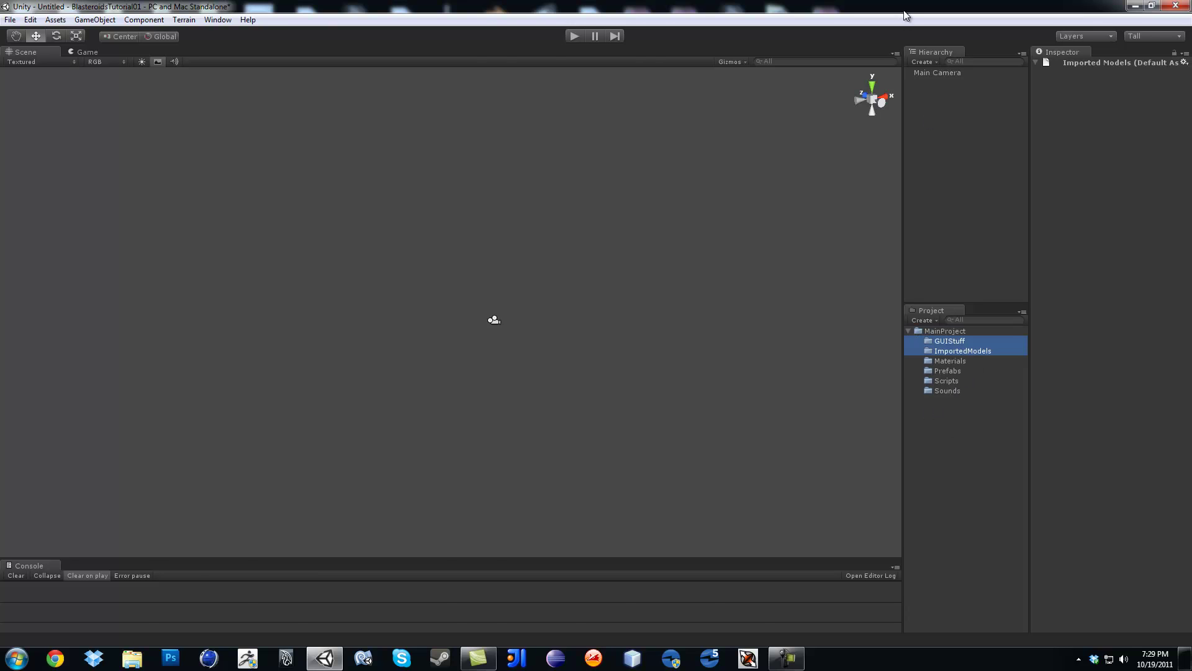
pyautogui.moveTo(908, 8)
pyautogui.mouseDown()
pyautogui.moveTo(915, 22)
pyautogui.moveTo(897, 28)
pyautogui.mouseUp()
# Step: Open AssetsBlasteroids and check SoundsEffects, 640_crosshair_10, Asteroid.obj and Ship_Mk5.obj
pyautogui.click(952, 415)
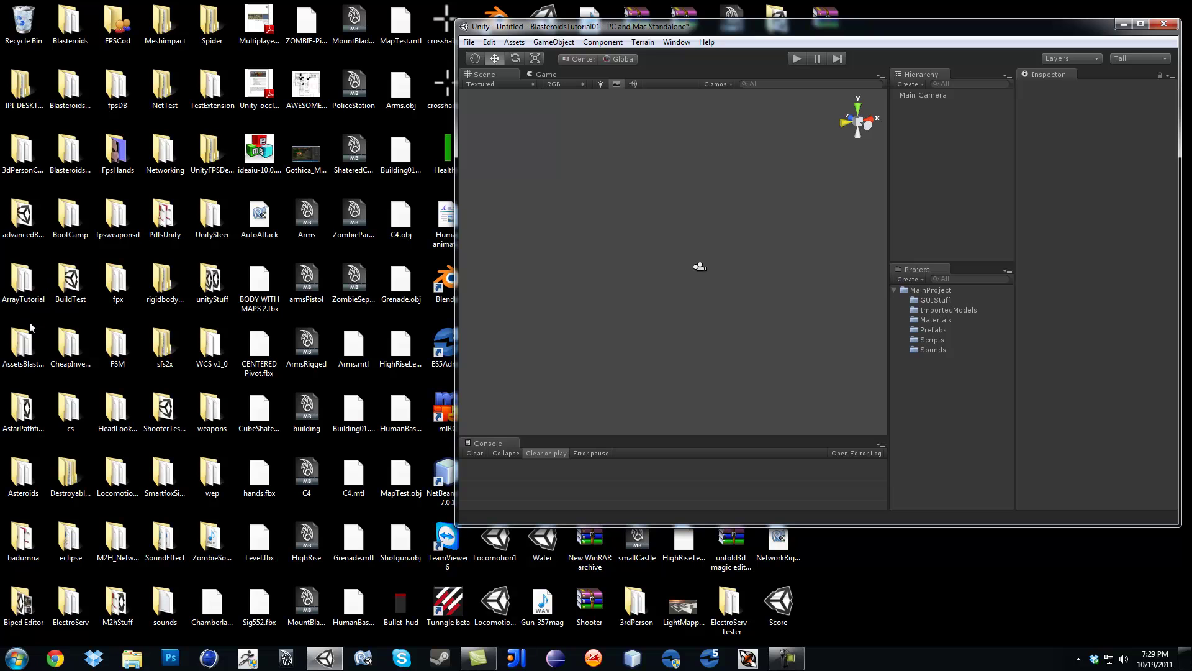
pyautogui.doubleClick(22, 351)
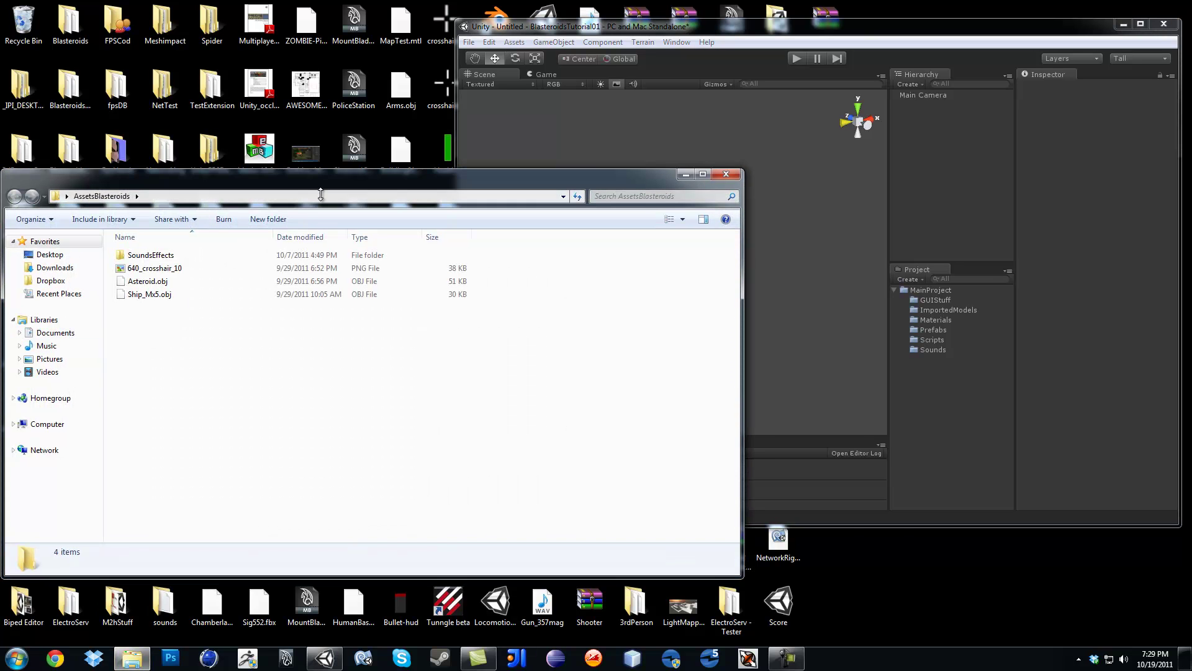
pyautogui.moveTo(307, 181); pyautogui.dragTo(321, 151)
pyautogui.doubleClick(164, 227)
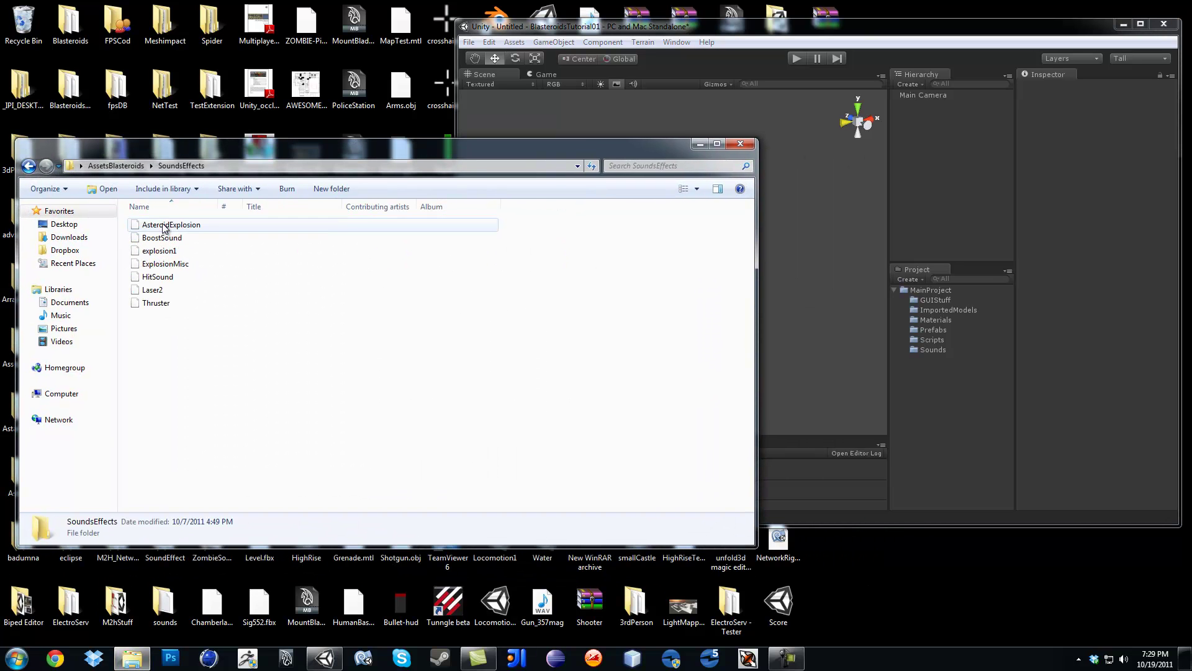
pyautogui.click(29, 166)
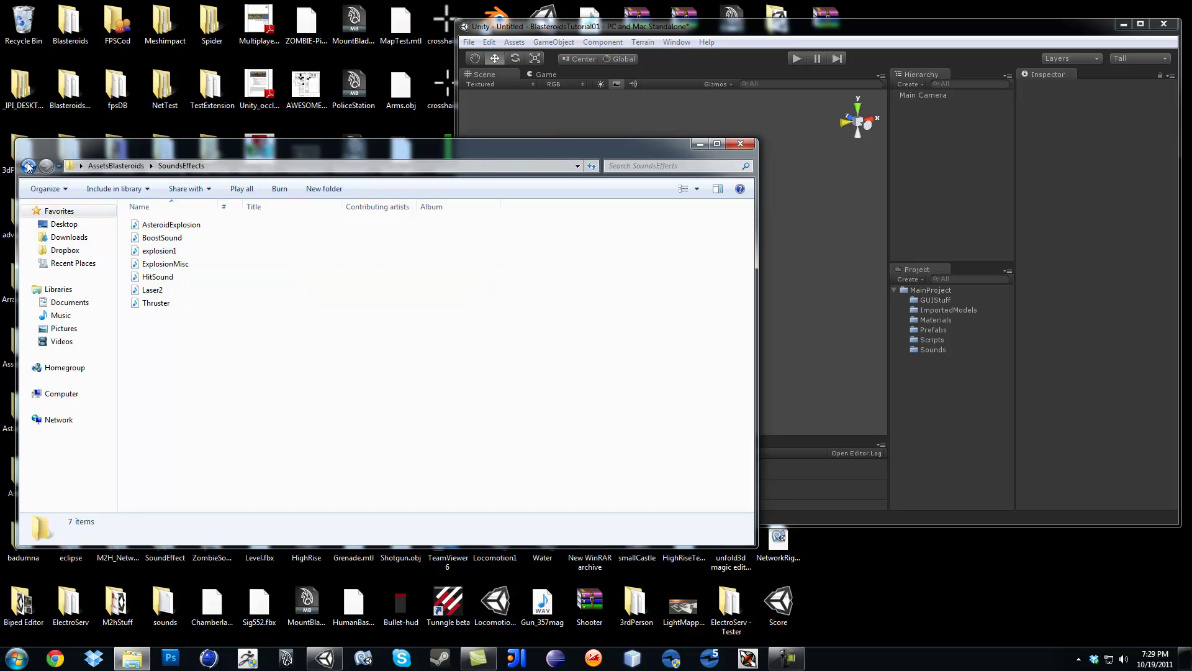
pyautogui.click(179, 238)
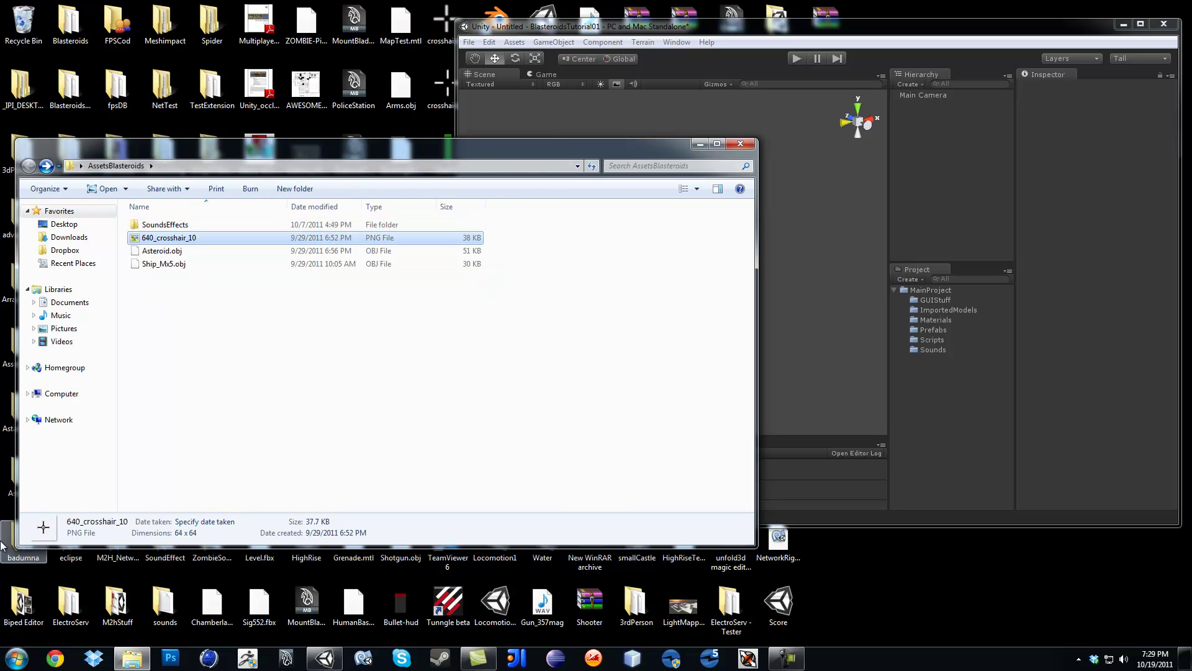
pyautogui.click(164, 251)
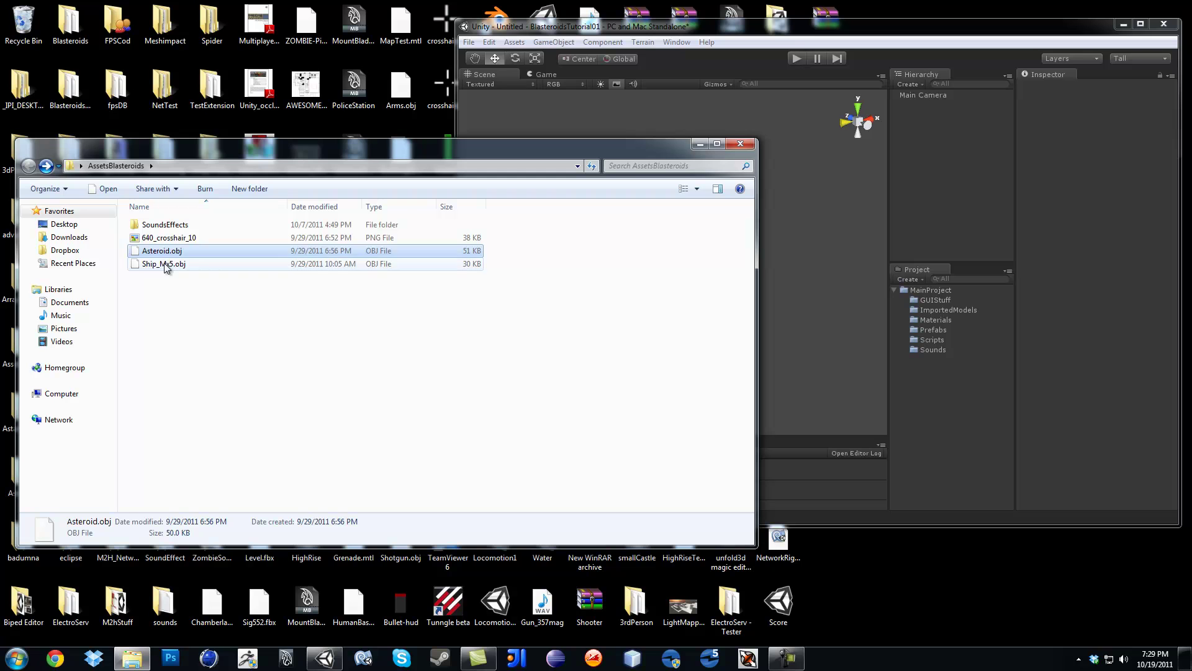
pyautogui.click(164, 263)
pyautogui.click(556, 379)
# Step: Create an Asteroid subfolder in ImportedModels and import Asteroid.obj into it
pyautogui.click(942, 311)
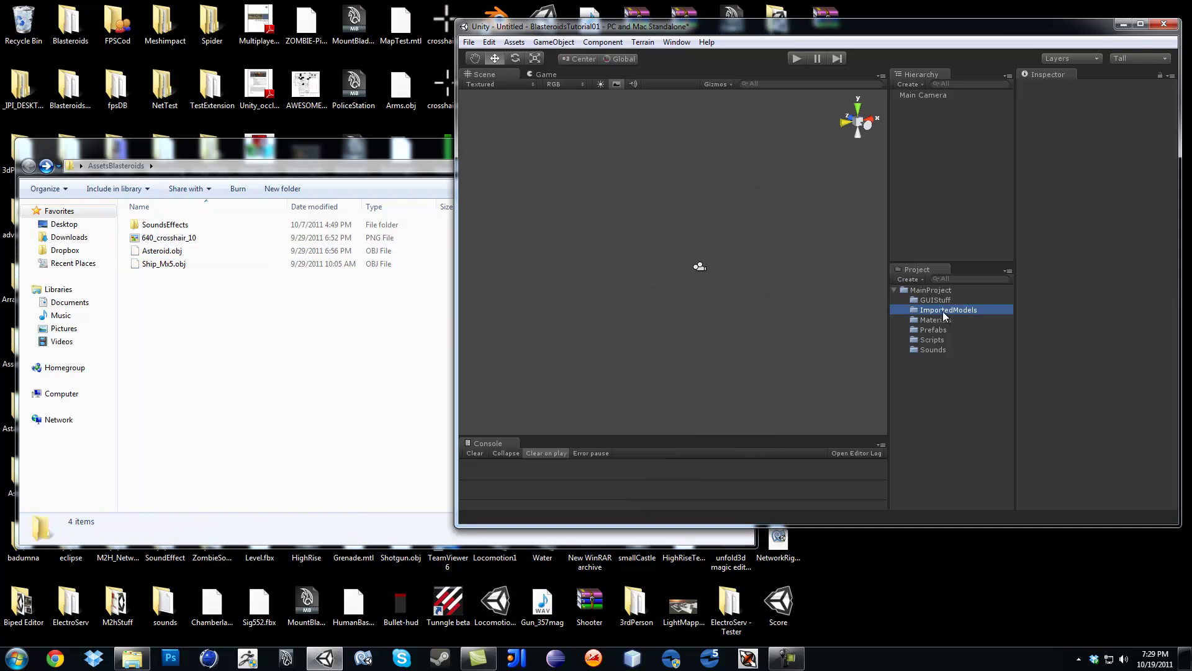
pyautogui.rightClick(942, 312)
pyautogui.moveTo(946, 315)
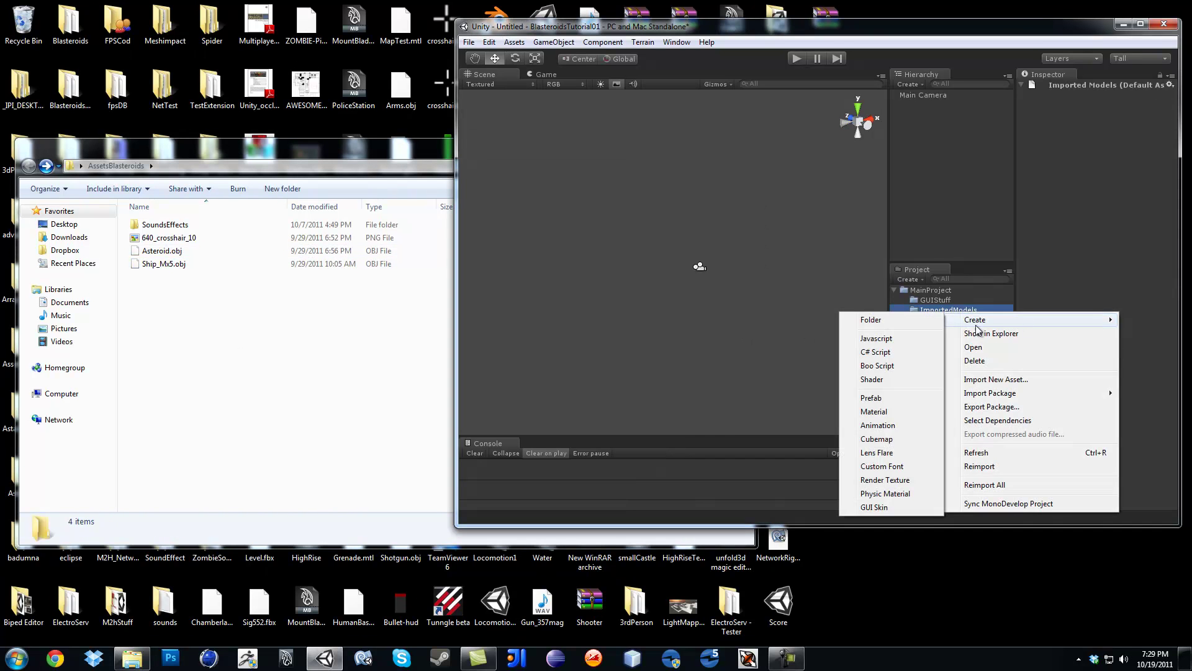
pyautogui.click(903, 318)
pyautogui.write('As')
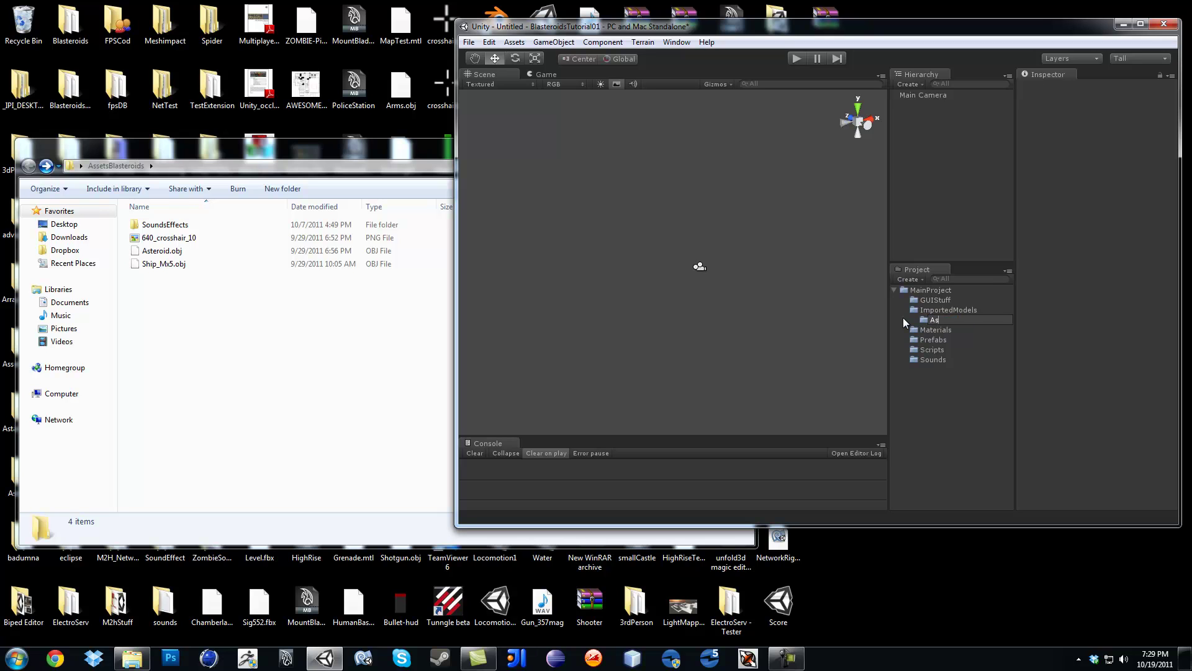
pyautogui.write('teroid')
pyautogui.press('Return')
pyautogui.moveTo(163, 251); pyautogui.dragTo(930, 320)
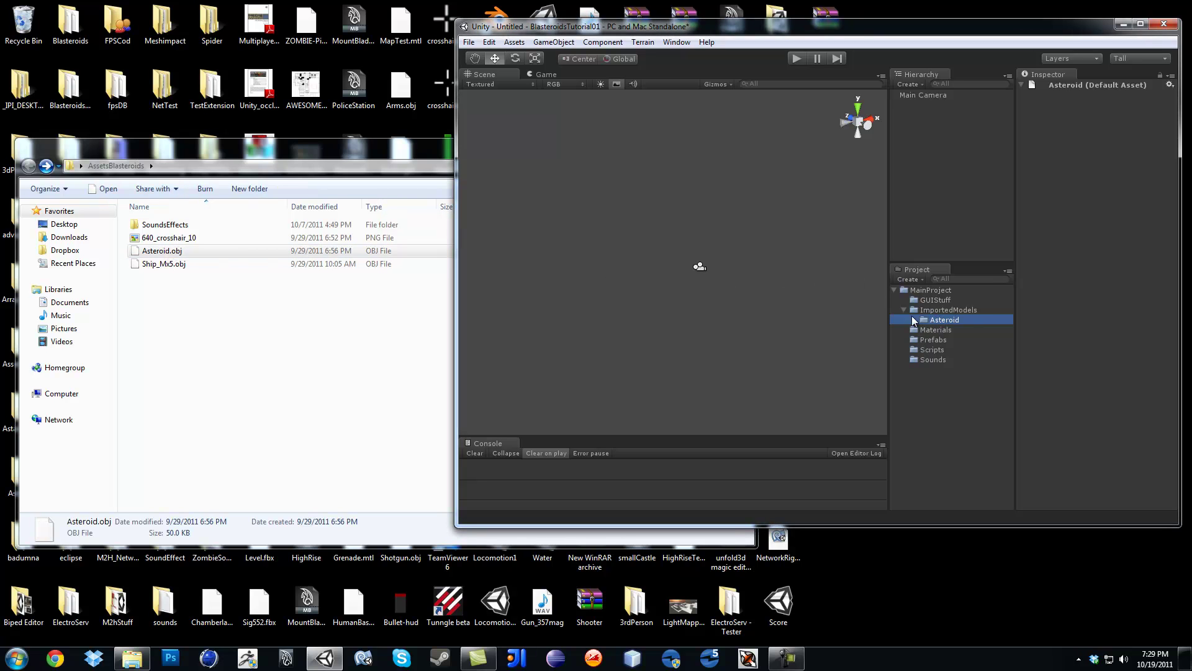
# Step: Add a Ship subfolder to ImportedModels
pyautogui.rightClick(941, 311)
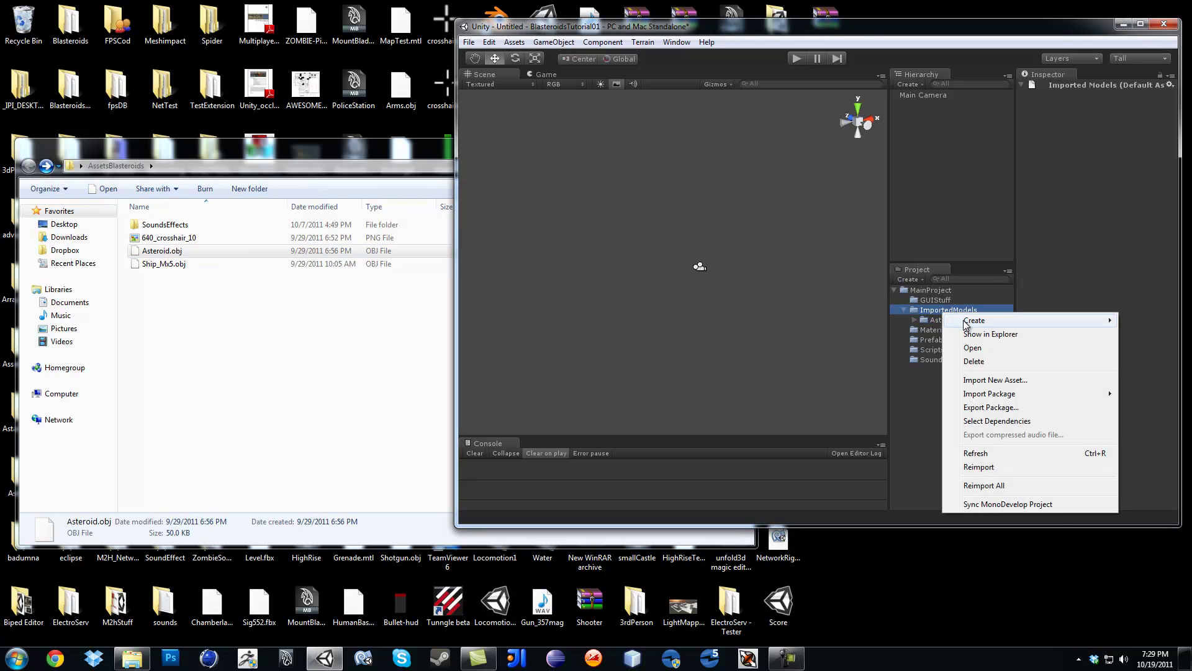
pyautogui.moveTo(967, 323)
pyautogui.click(885, 319)
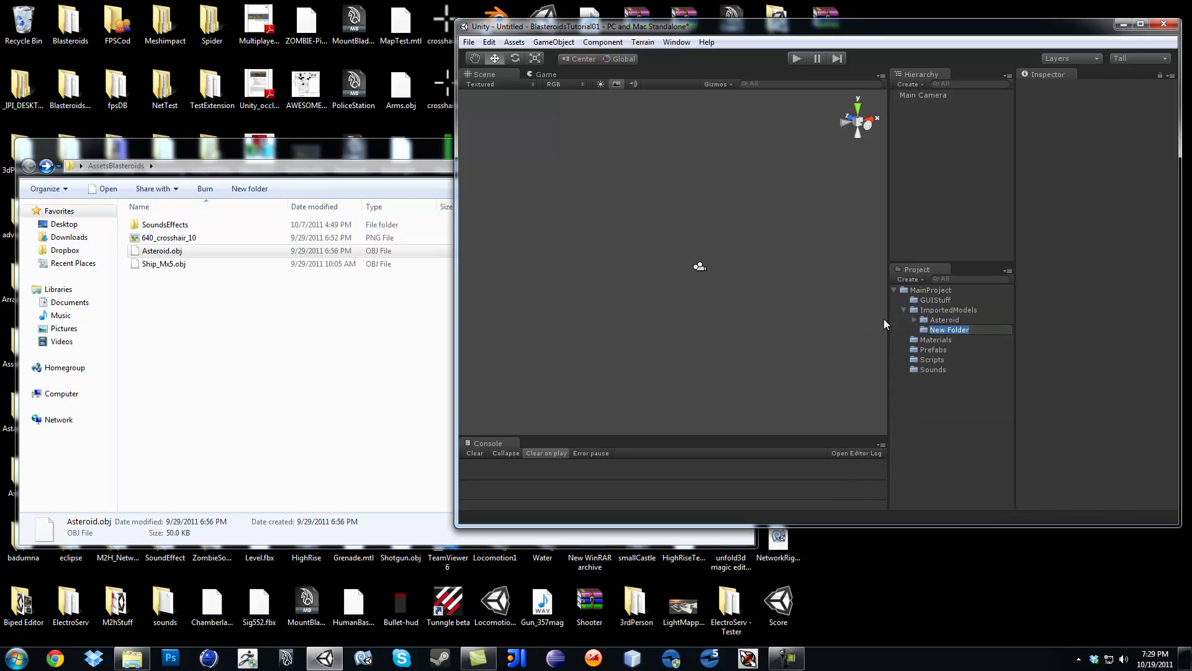
pyautogui.write('Ship')
pyautogui.press('Return')
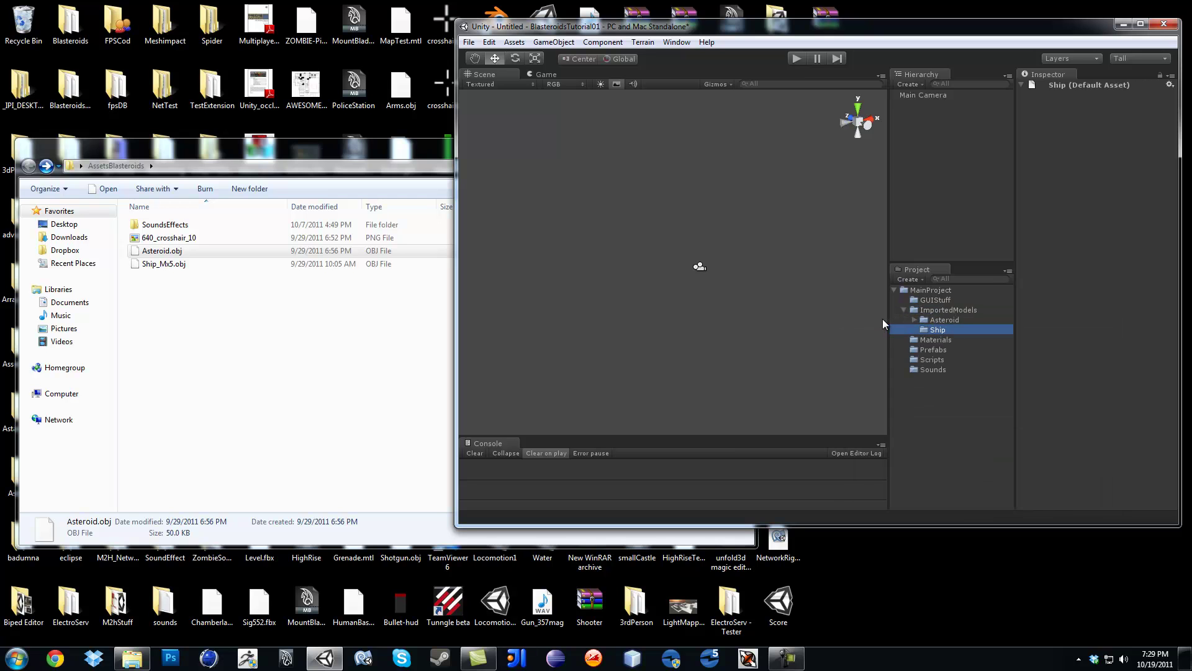
# Step: Drag Ship_Mx5.obj into Ship, 640_crosshair_10 into GUIStuff, and the SoundsEffects folder into Sounds
pyautogui.moveTo(156, 266); pyautogui.dragTo(921, 331)
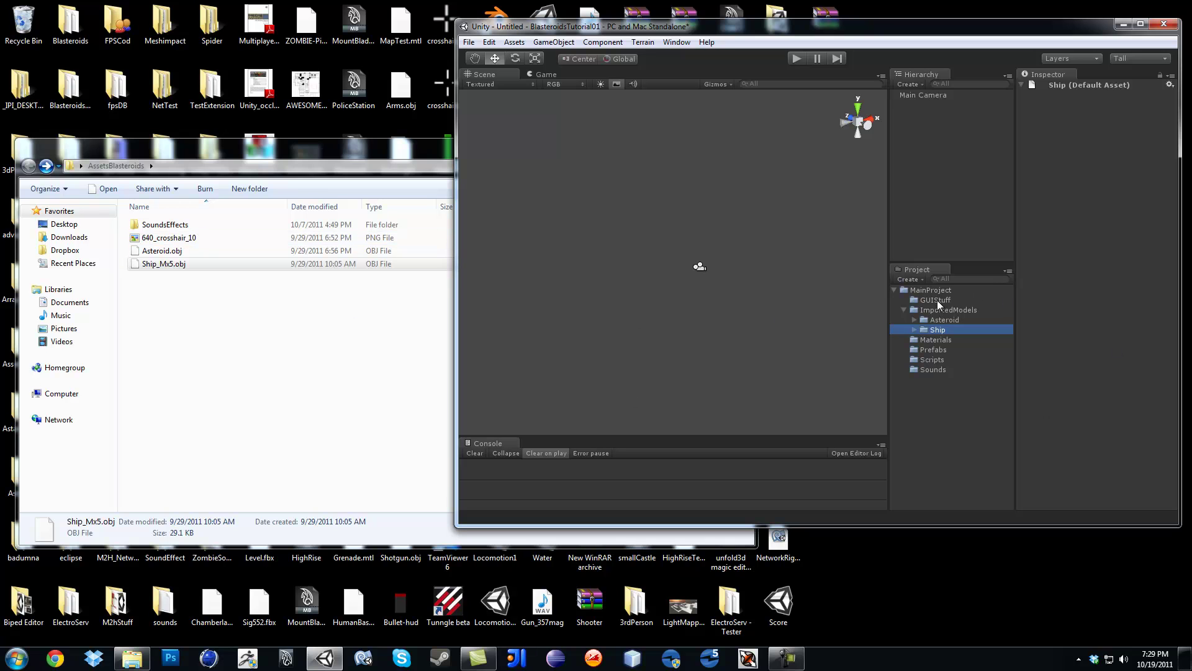
pyautogui.moveTo(183, 238); pyautogui.dragTo(934, 299)
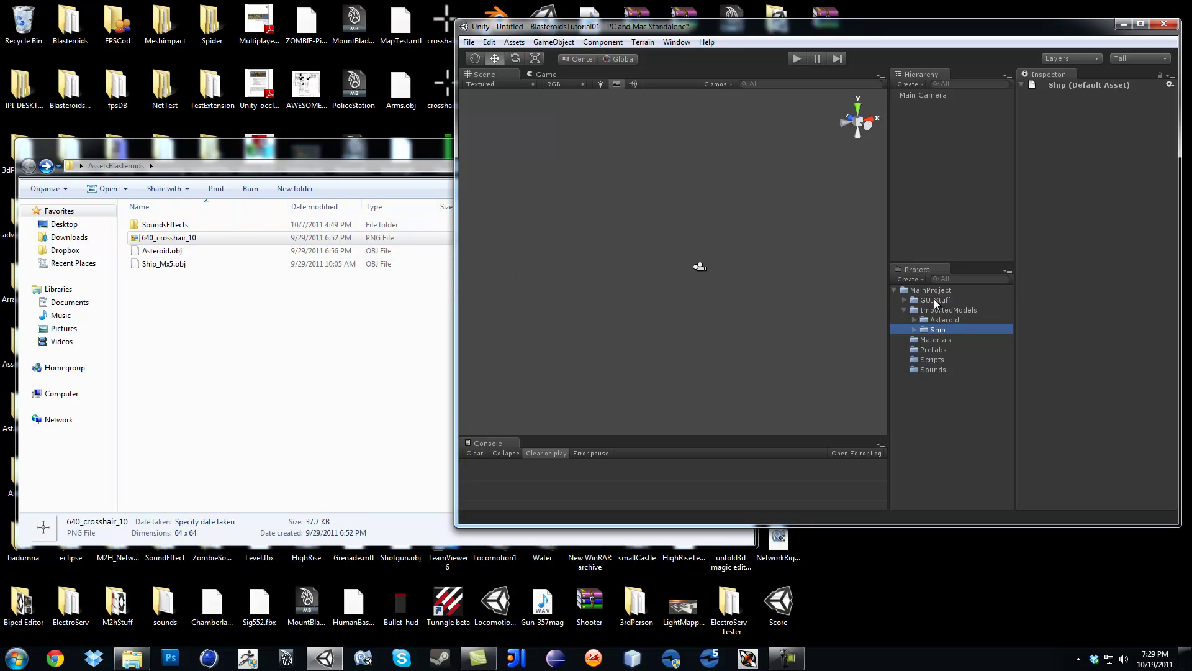
pyautogui.click(930, 434)
pyautogui.click(904, 310)
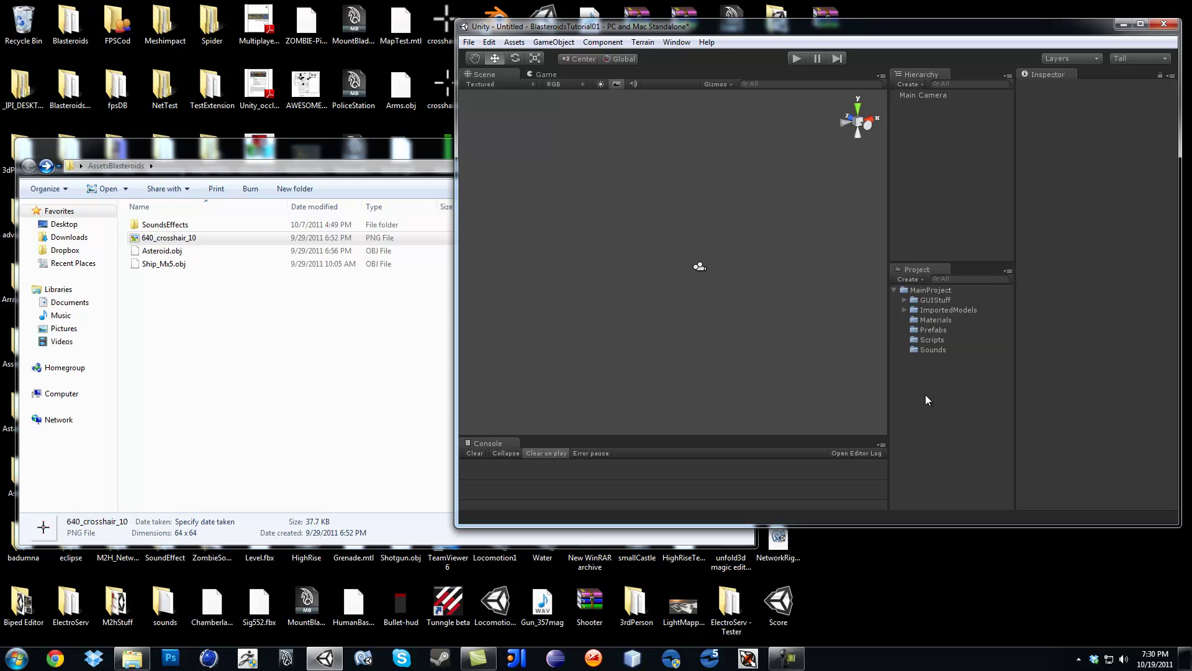
pyautogui.moveTo(166, 227); pyautogui.dragTo(935, 350)
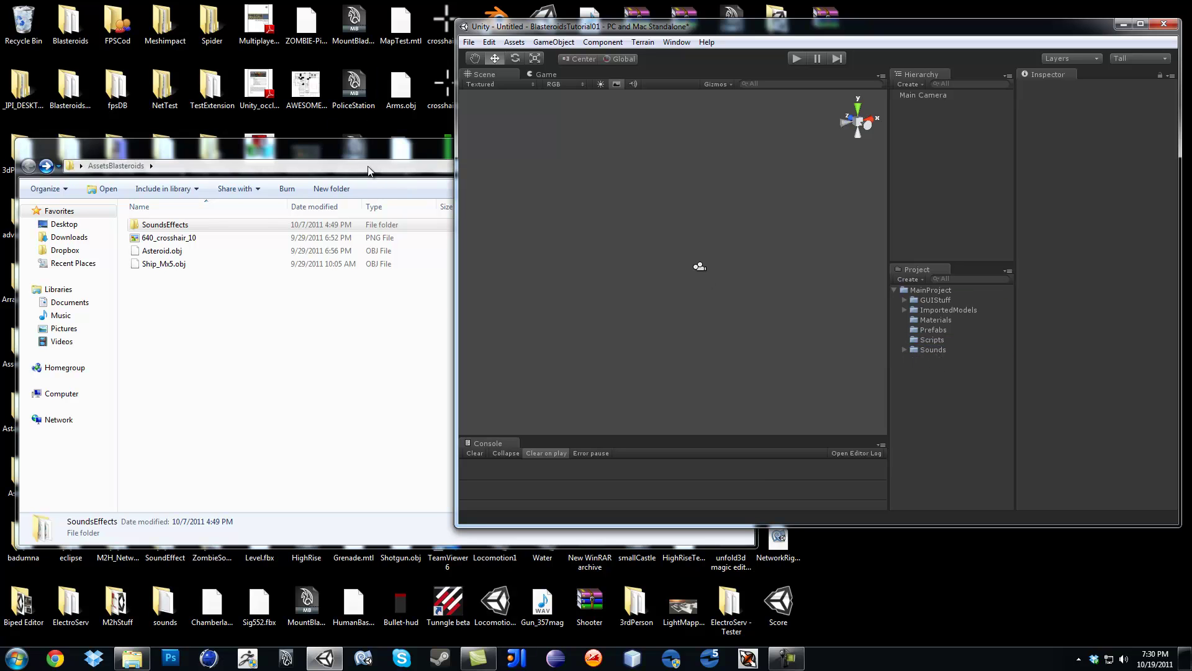
pyautogui.moveTo(371, 151); pyautogui.dragTo(477, 191)
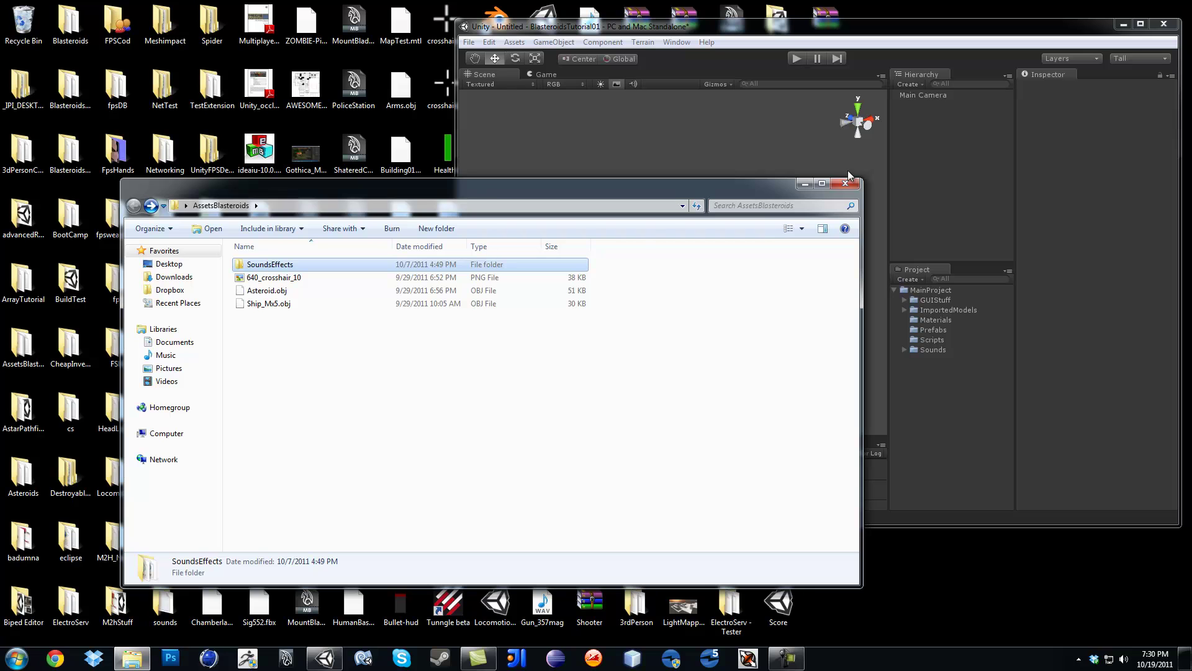